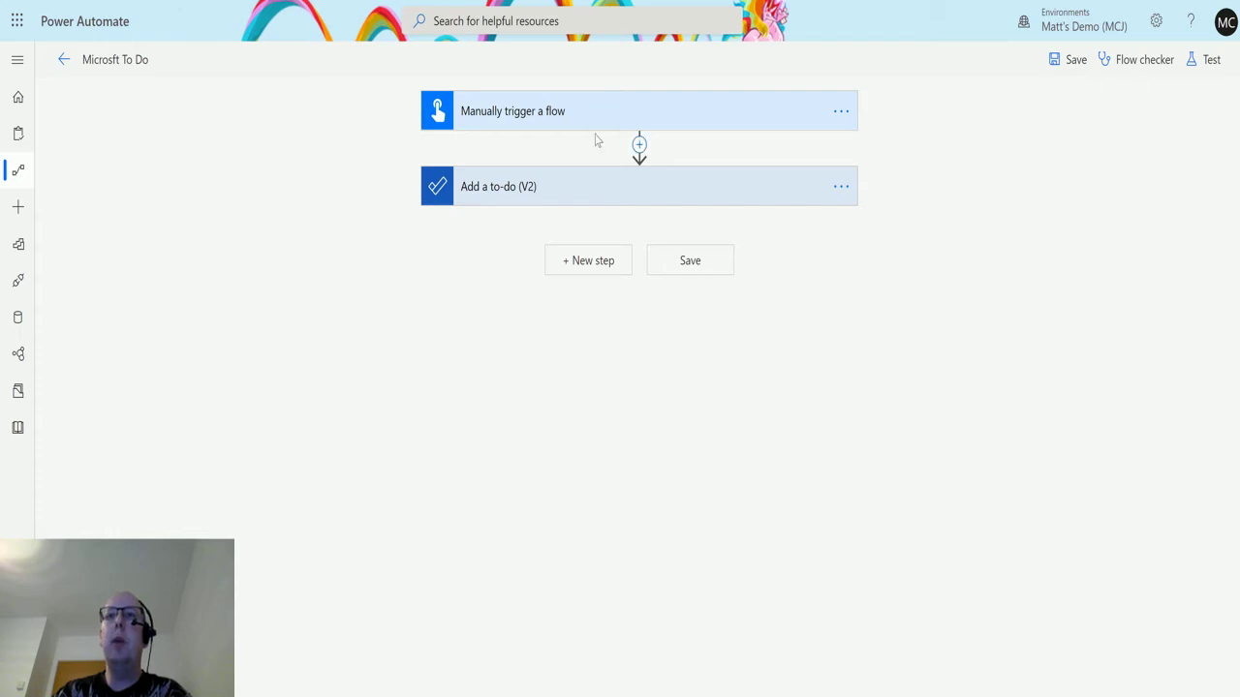
Step: Review the settings of the Add a to-do (V2) action, including its subject, list, dates and body content
left_click(675, 200)
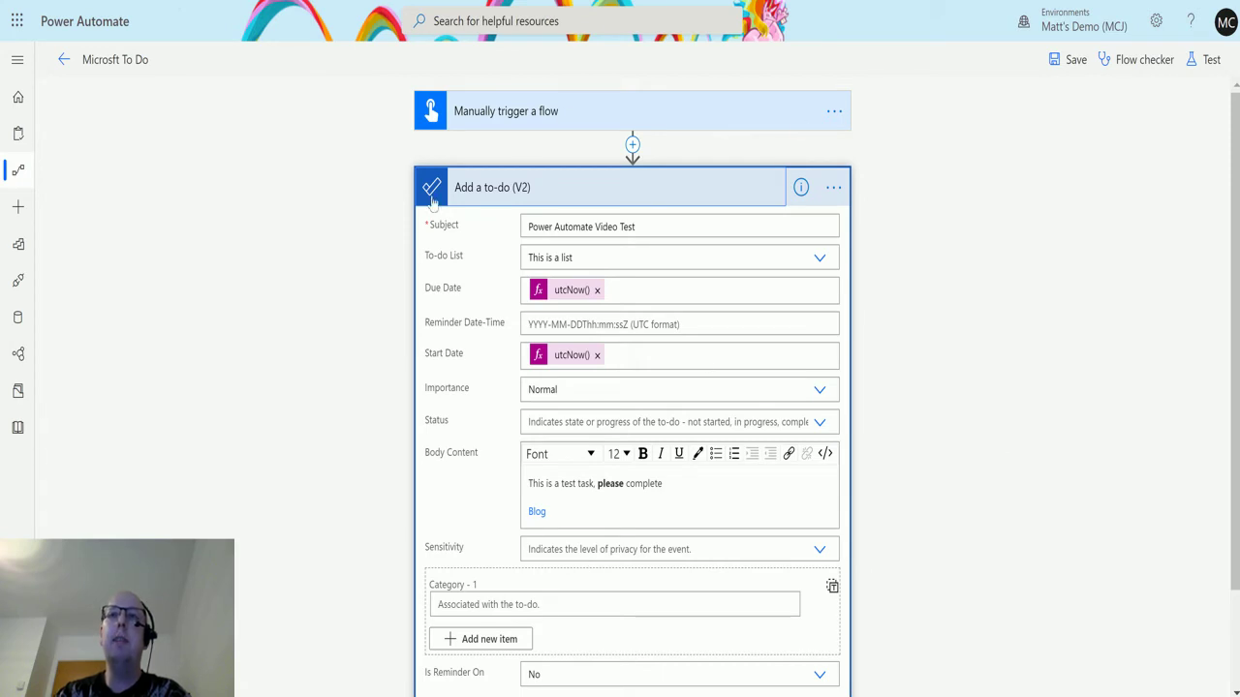
scroll(872, 465, "down", 1)
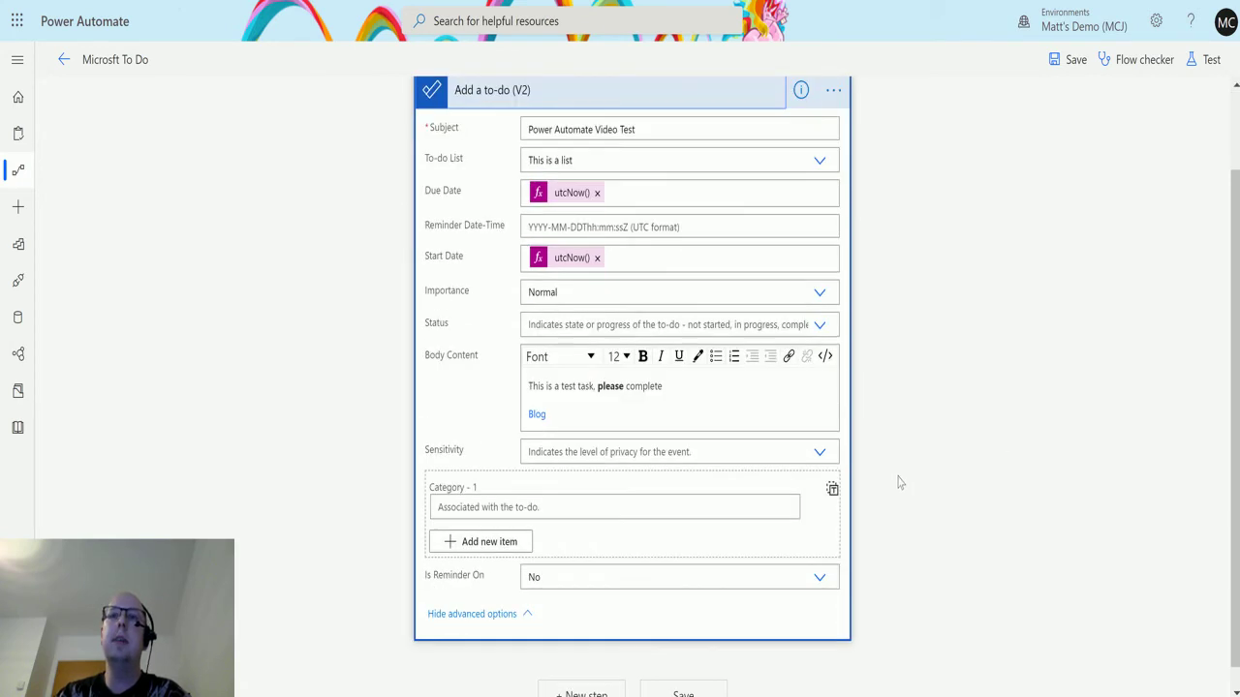
scroll(900, 484, "up", 1)
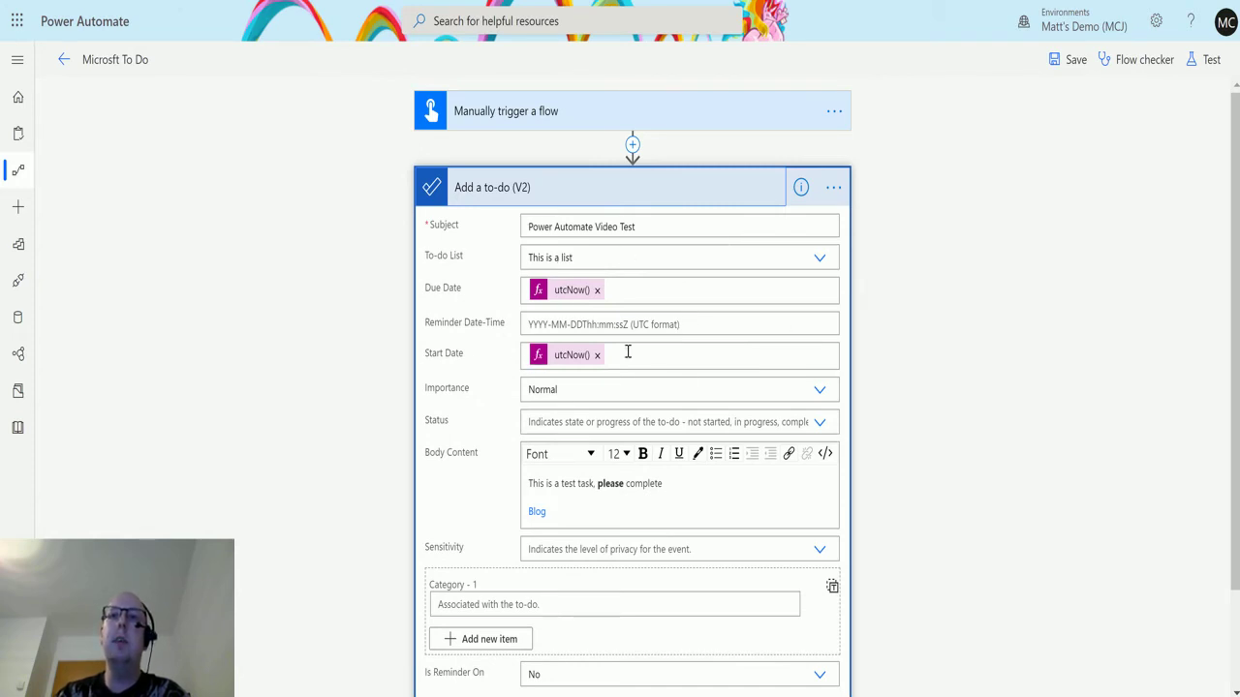
scroll(705, 361, "down", 1)
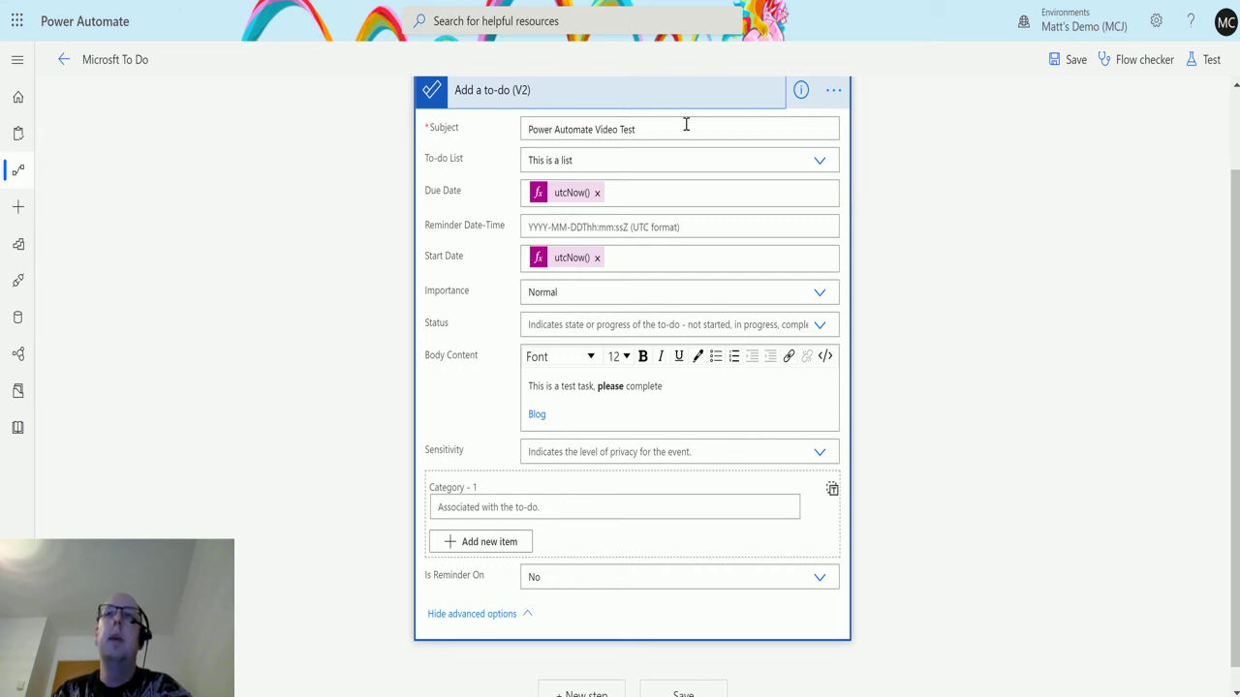
left_click(688, 94)
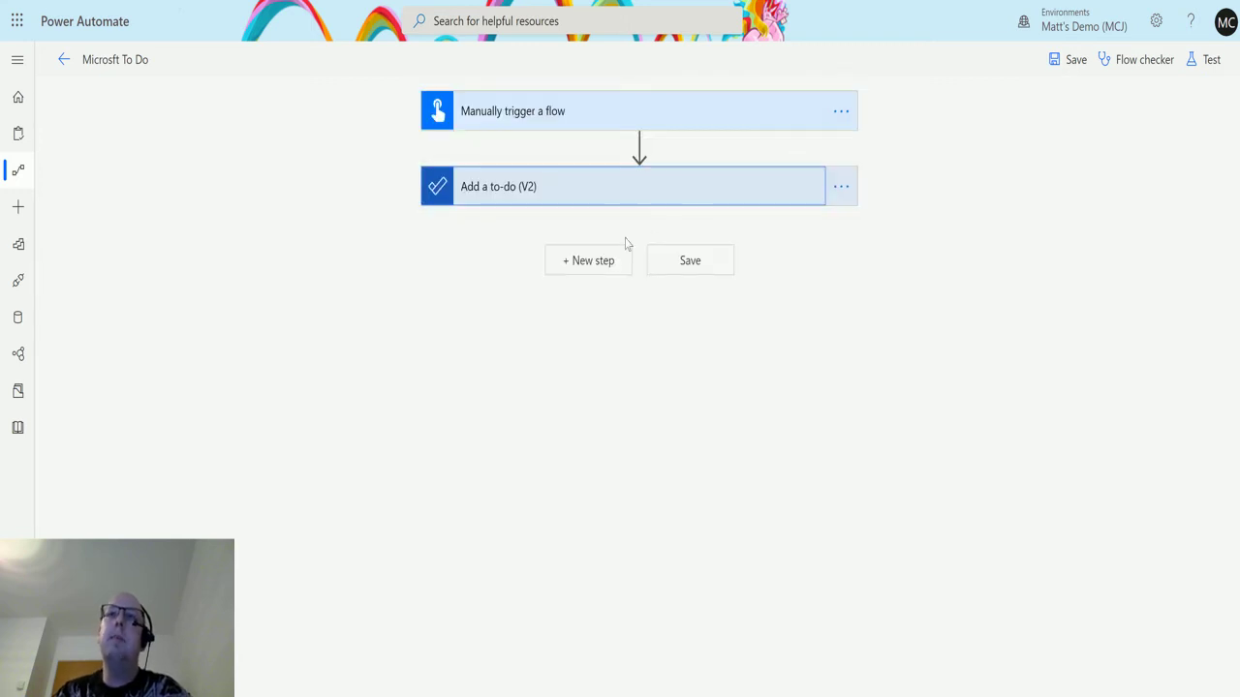
Step: Add a Get a to-do action from the Microsoft To-Do (Business) connector after Add a to-do (V2)
left_click(593, 264)
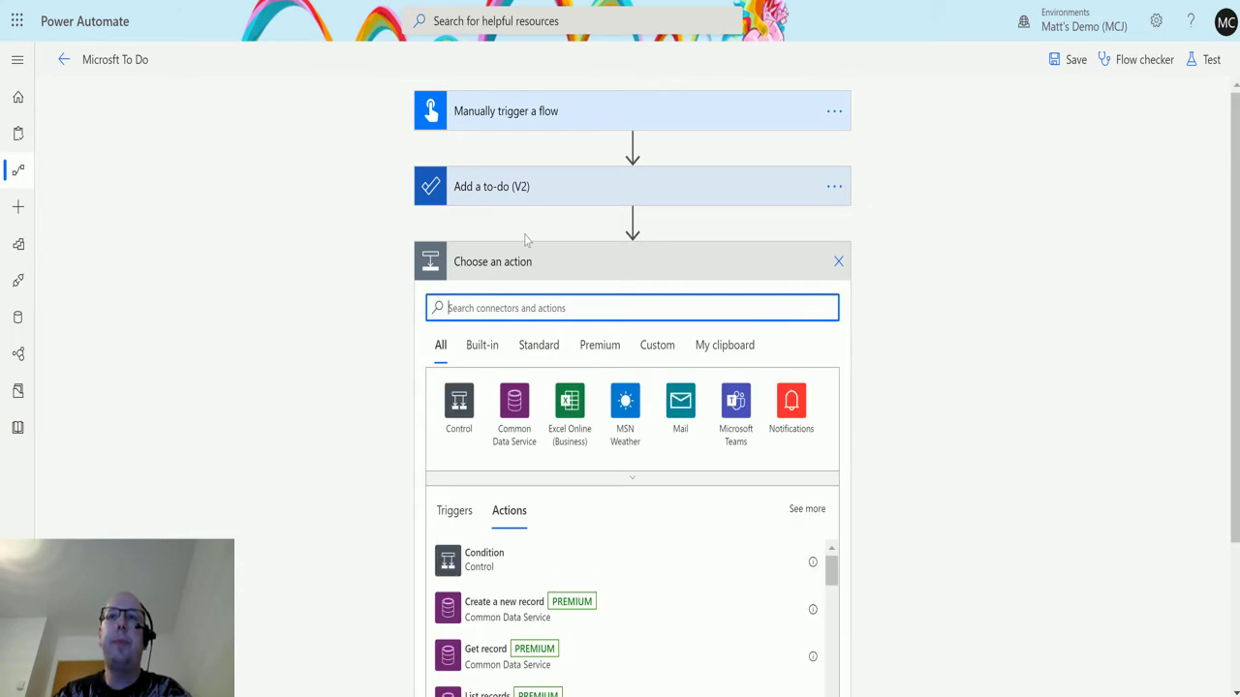
type("to do")
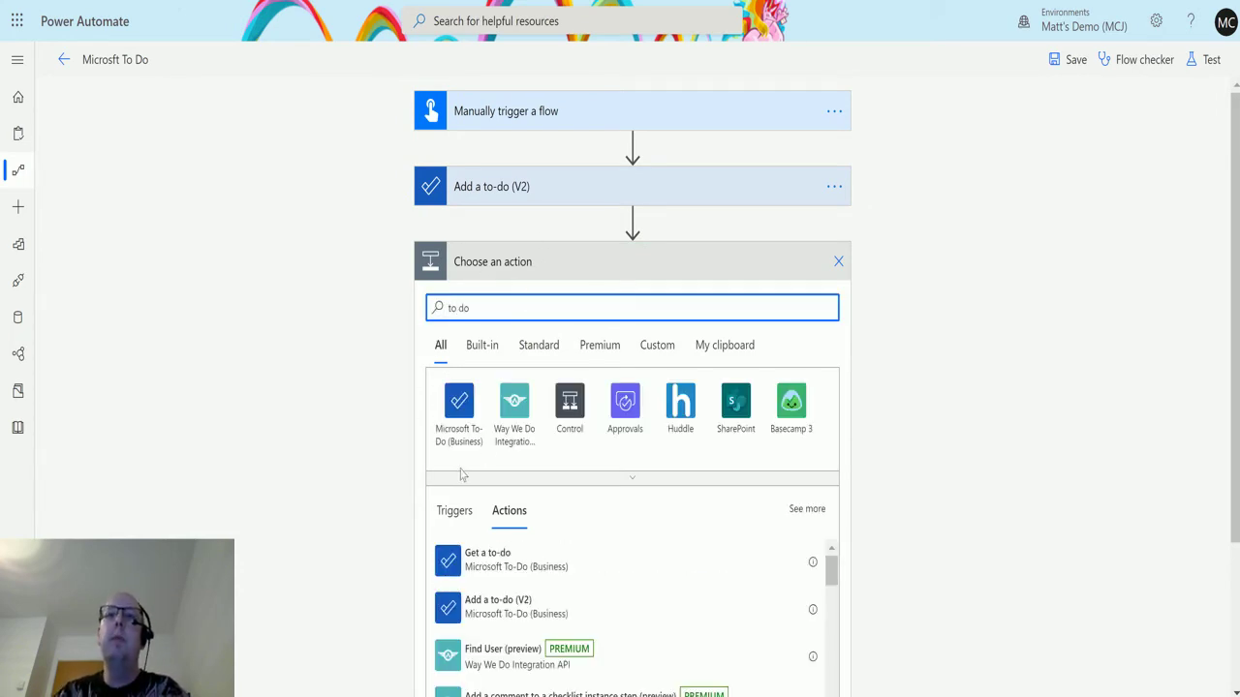
left_click(459, 405)
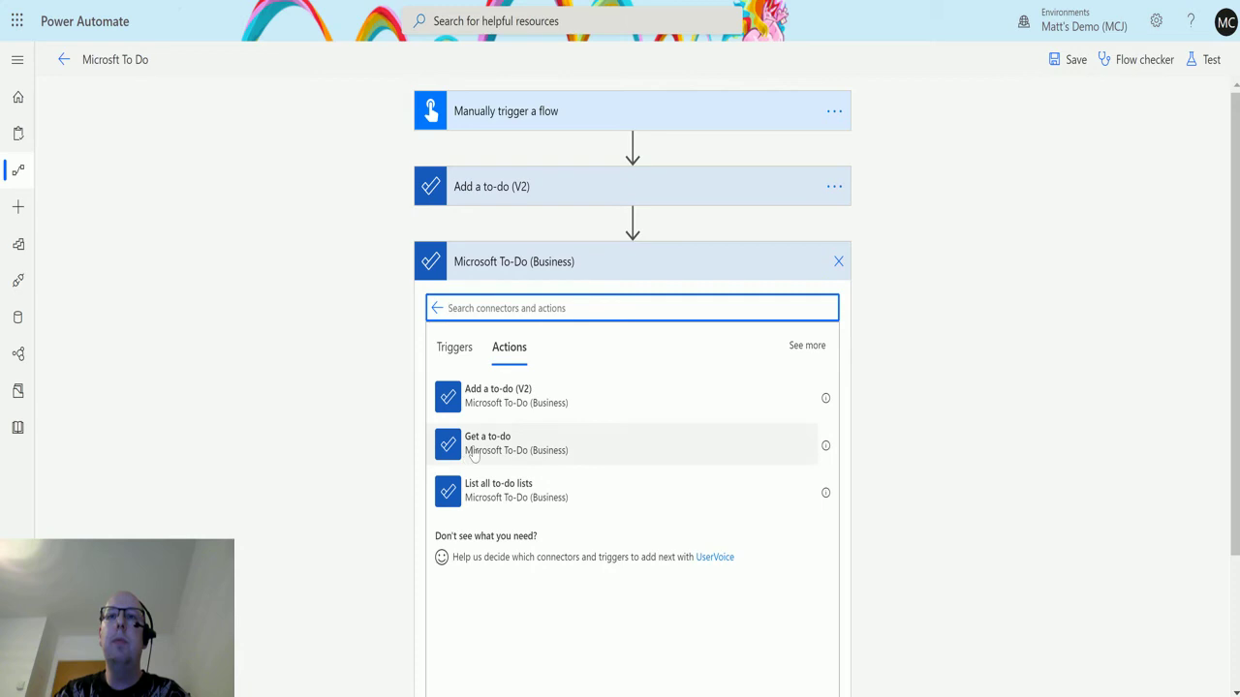
left_click(473, 457)
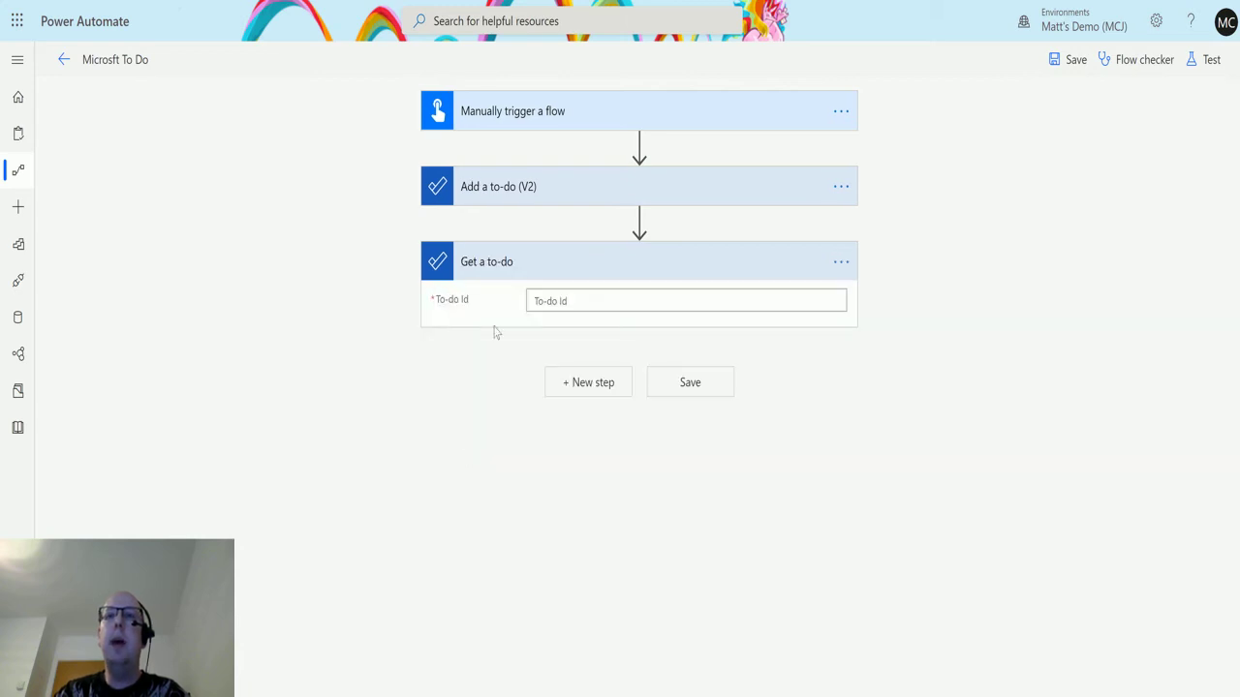
Step: Set the To-do Id of Get a to-do to the dynamic Id value from Add a to-do (V2)
left_click(567, 302)
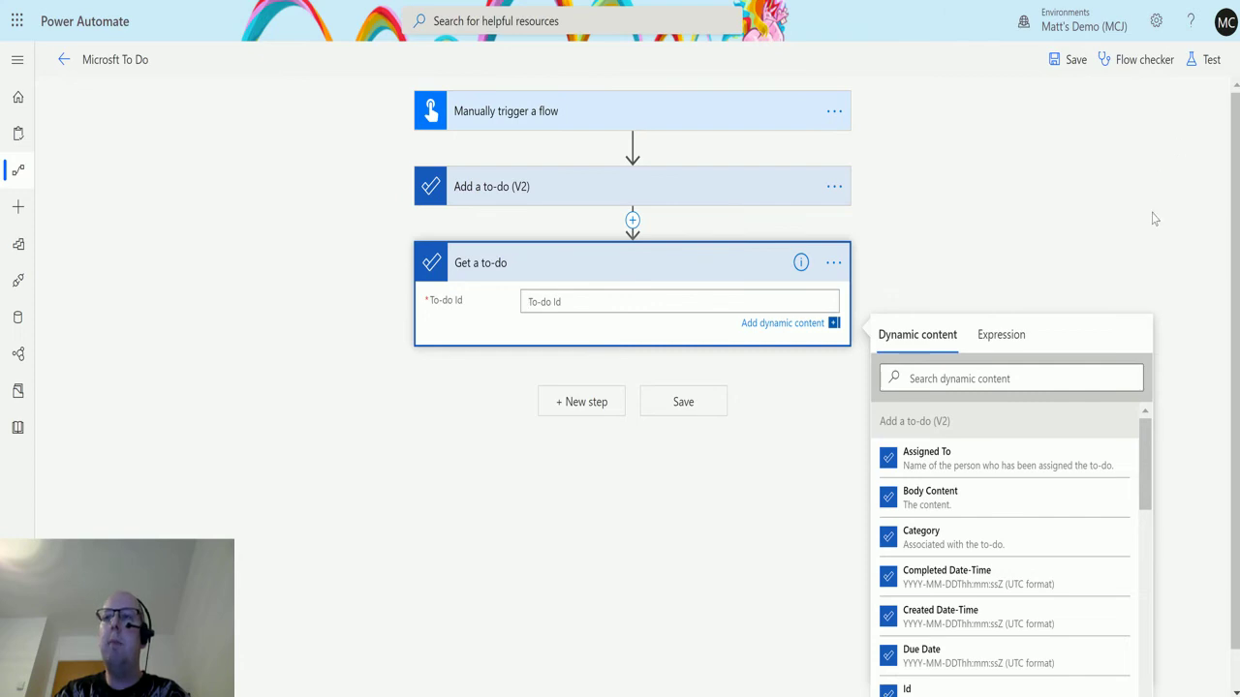
scroll(1173, 310, "down", 1)
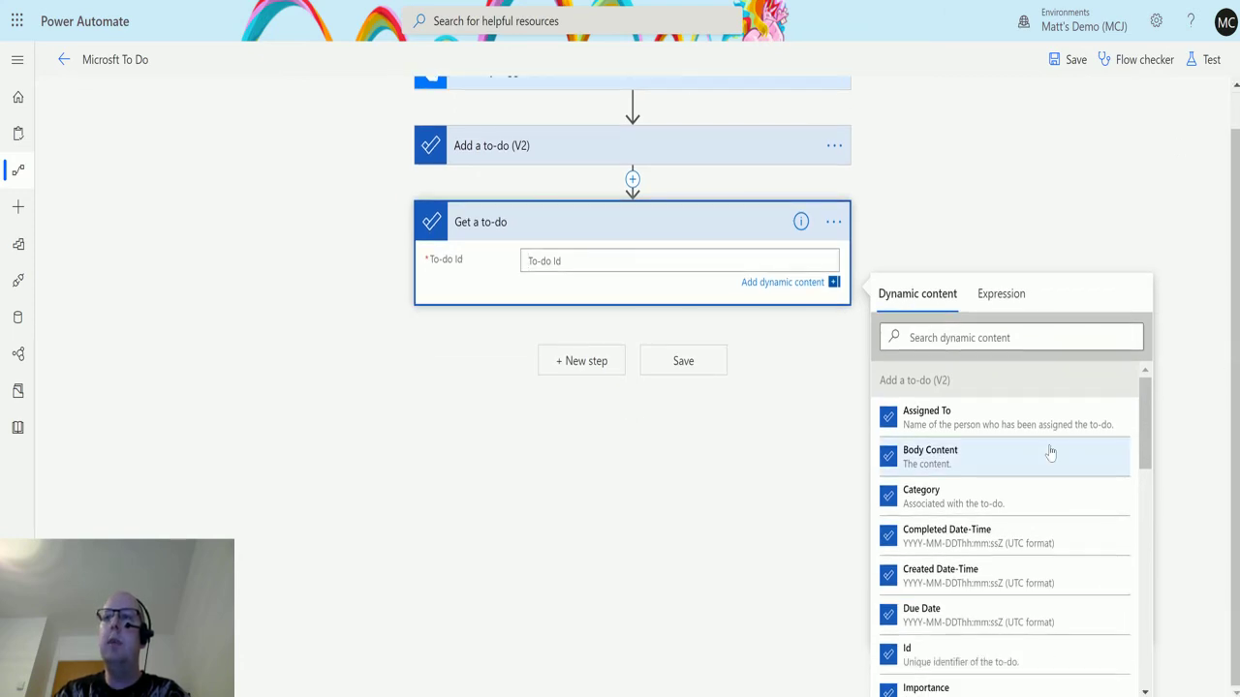
scroll(1048, 451, "down", 3)
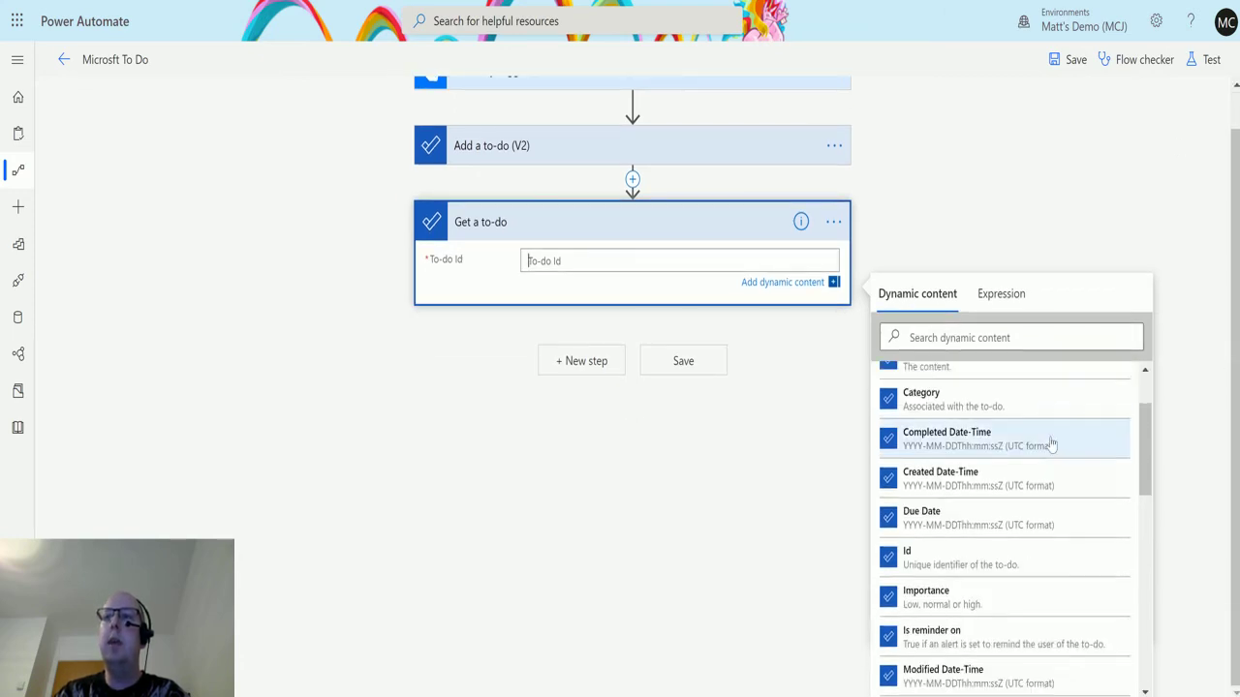
left_click(944, 566)
scroll(498, 517, "up", 1)
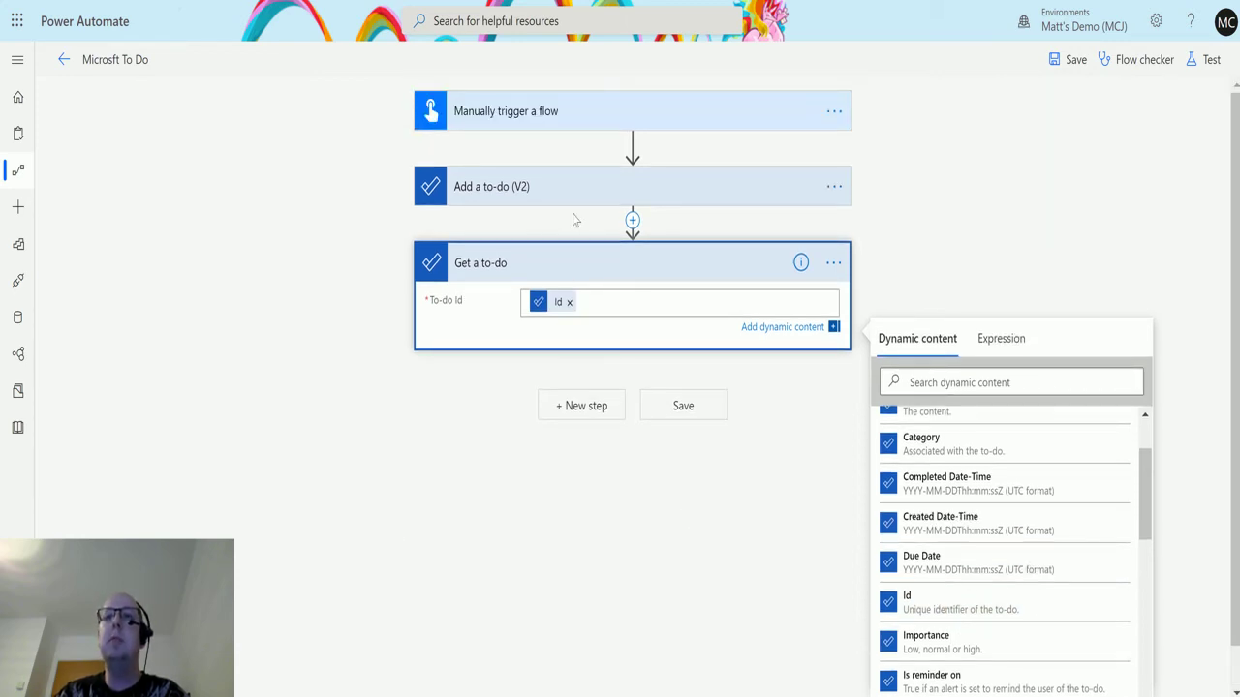
left_click(604, 188)
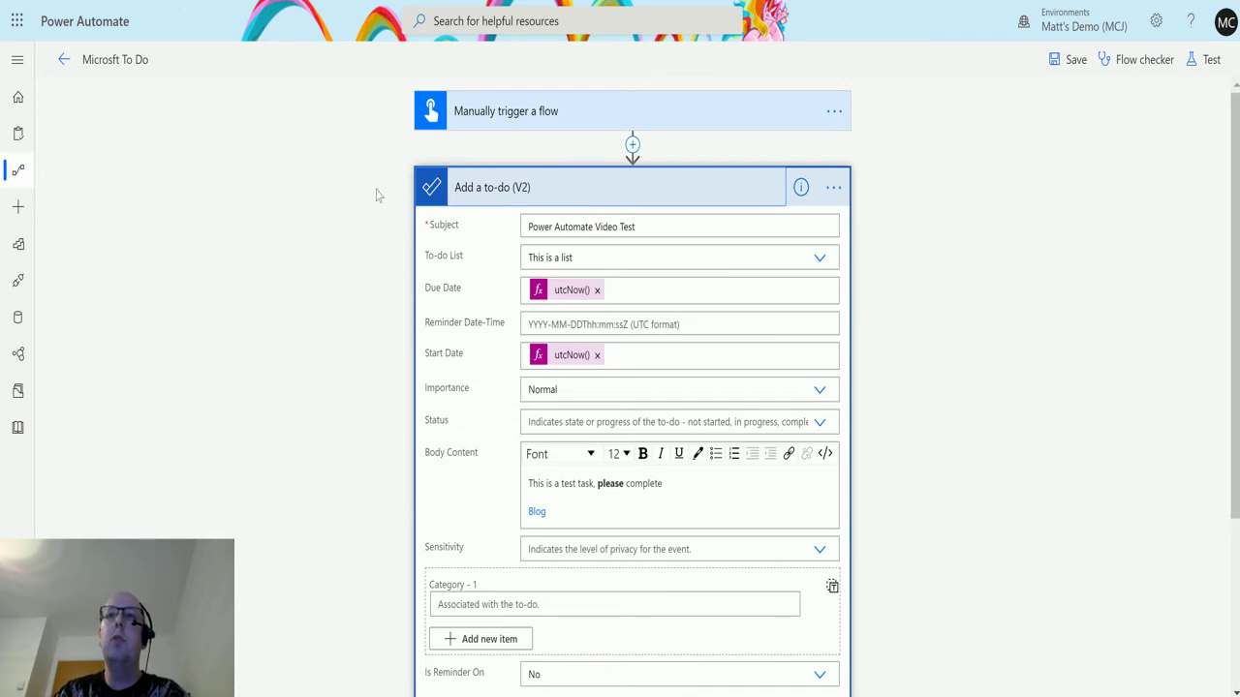
left_click(649, 187)
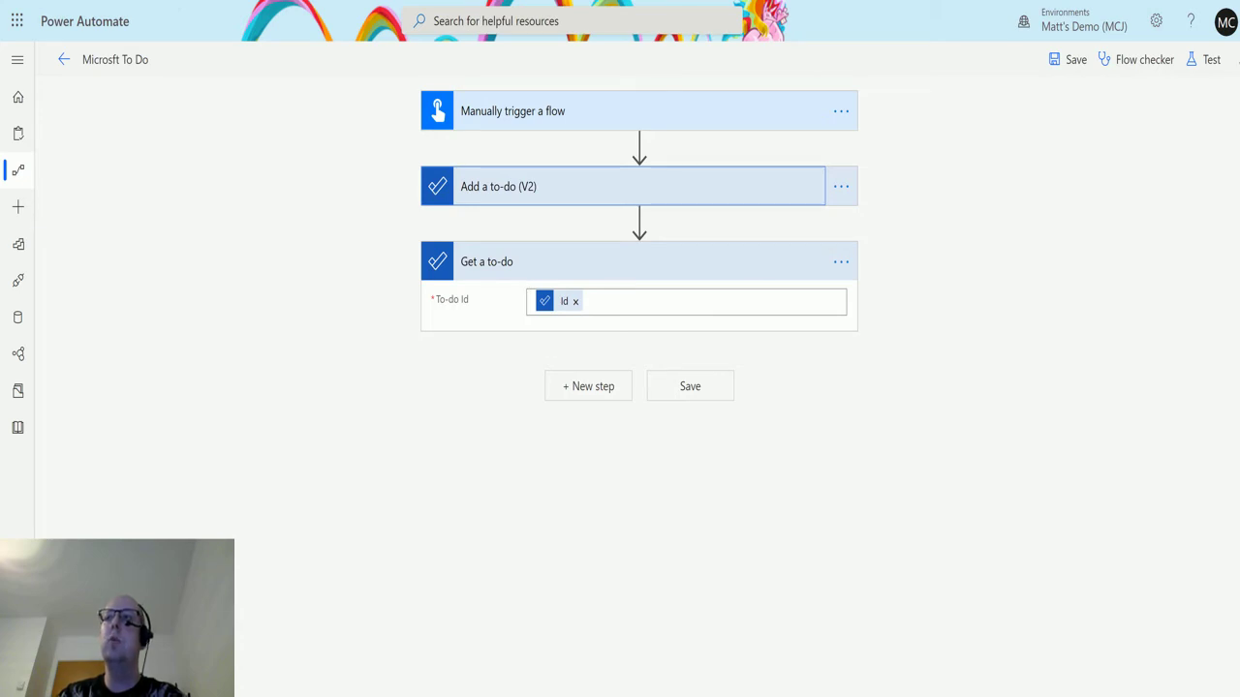
Step: Save the flow and run a test by performing the trigger action manually
left_click(1211, 60)
left_click(1046, 102)
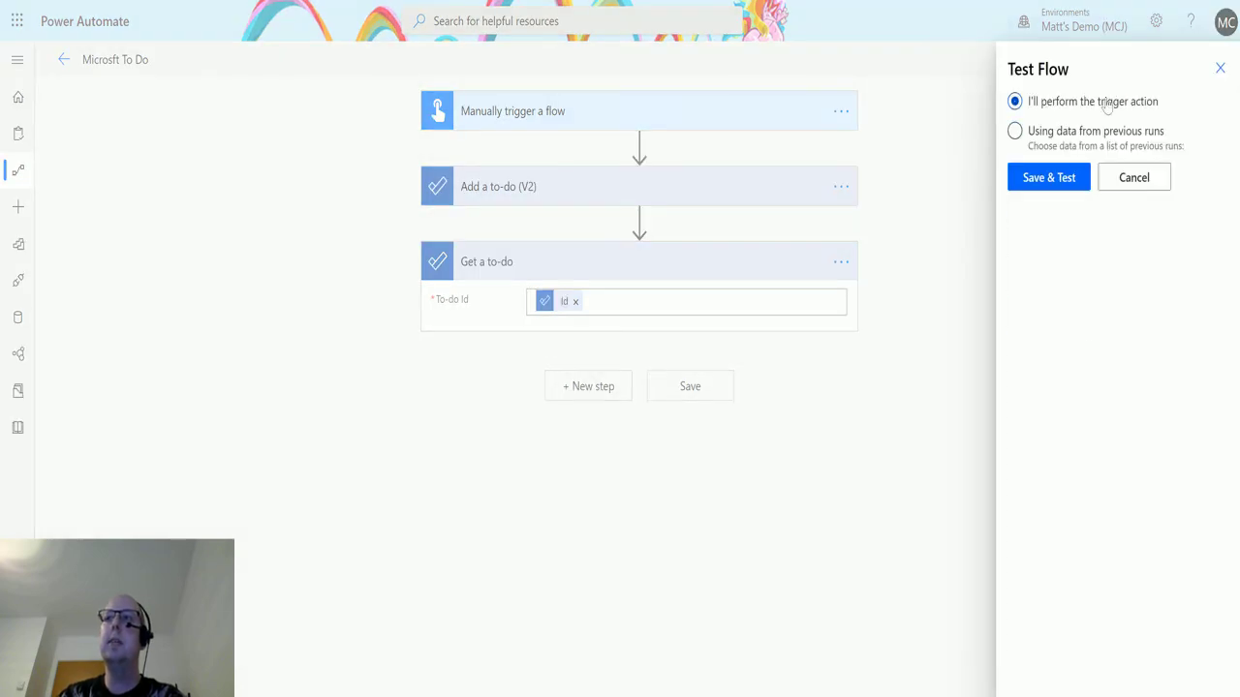
left_click(1063, 174)
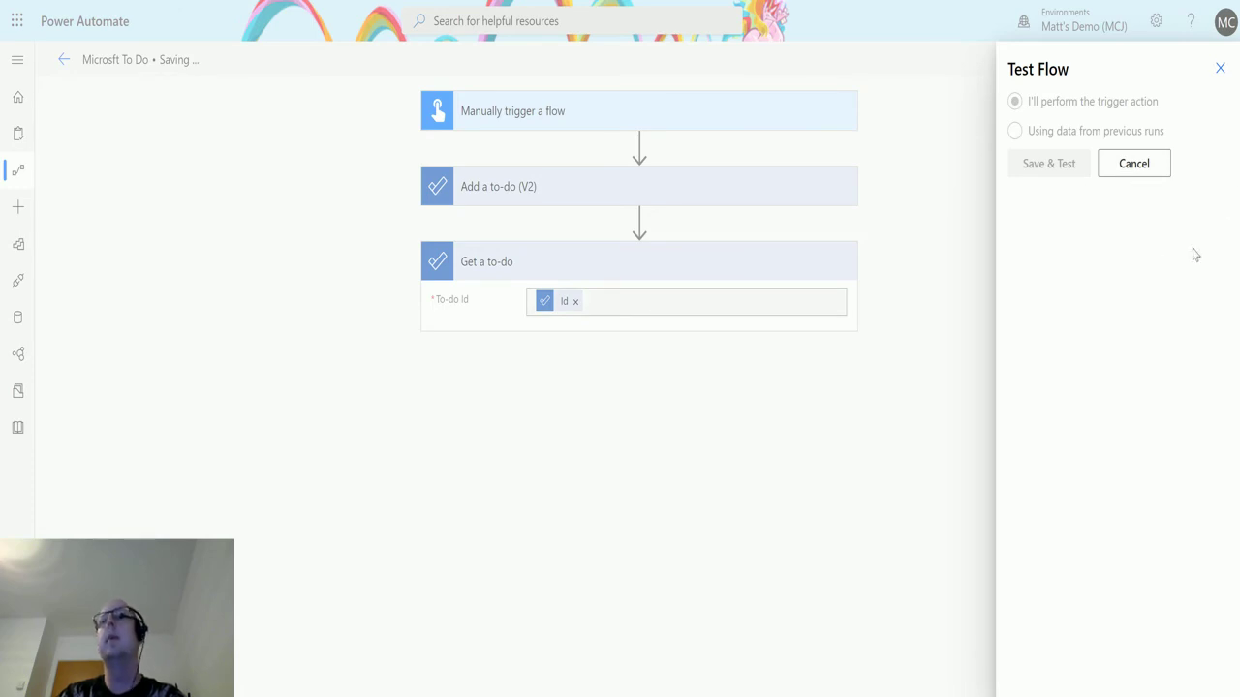
left_click(1055, 673)
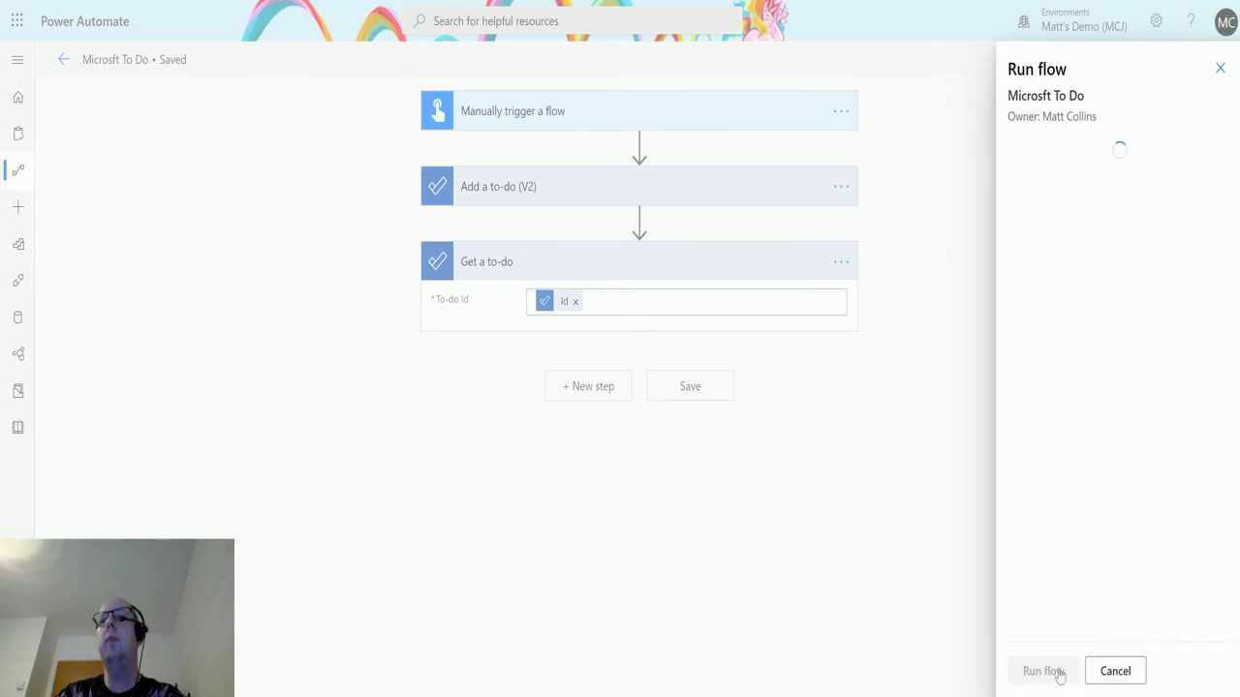
left_click(1050, 673)
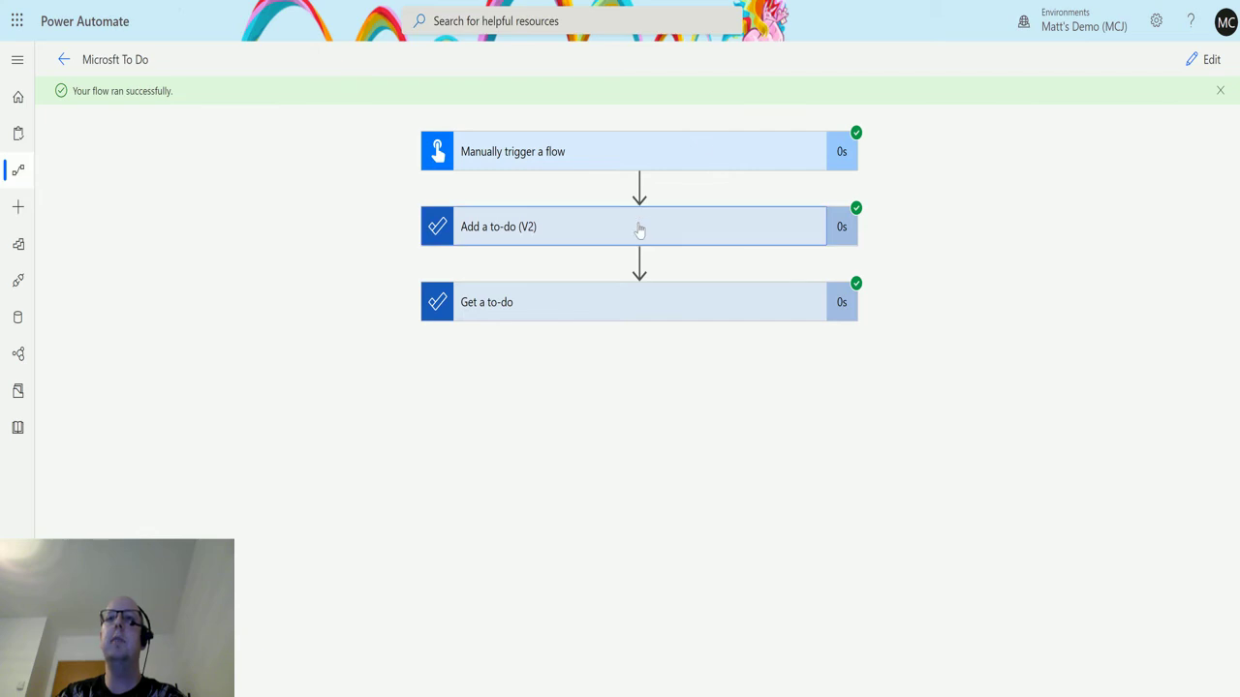
Step: Check the run inputs of Add a to-do (V2) and open the Power Automate Video Test task under This is a list in To Do
left_click(639, 229)
scroll(600, 237, "down", 1)
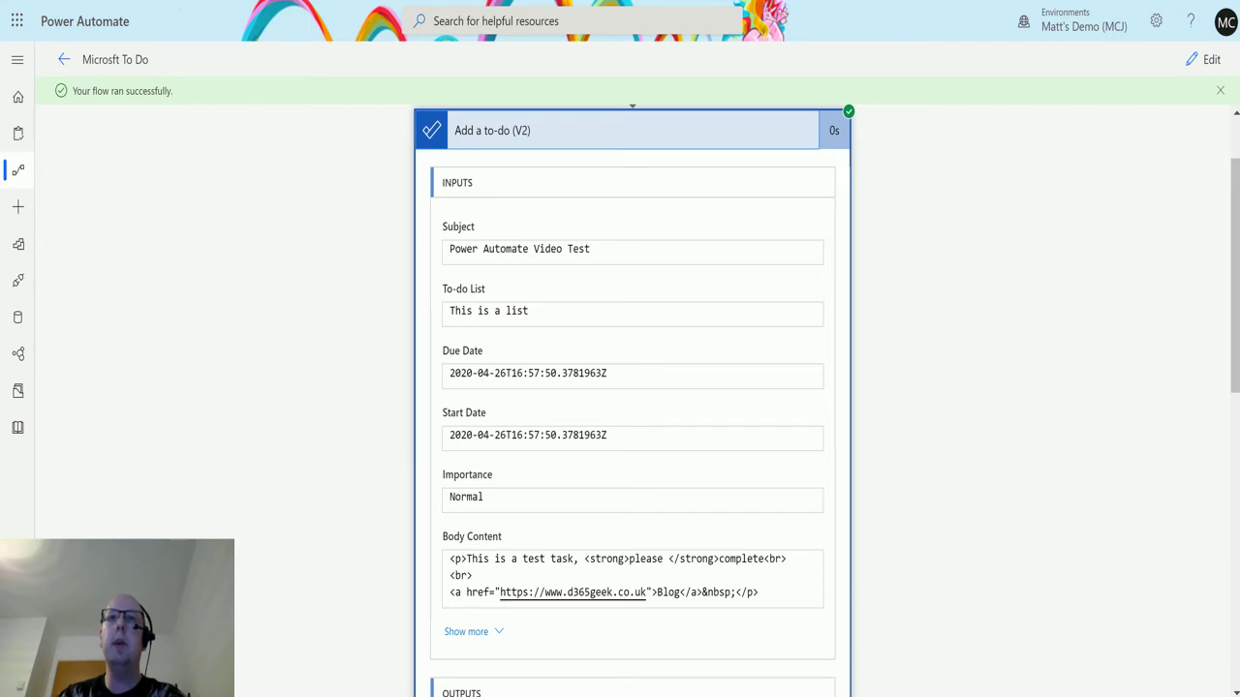
key("ctrl+Tab")
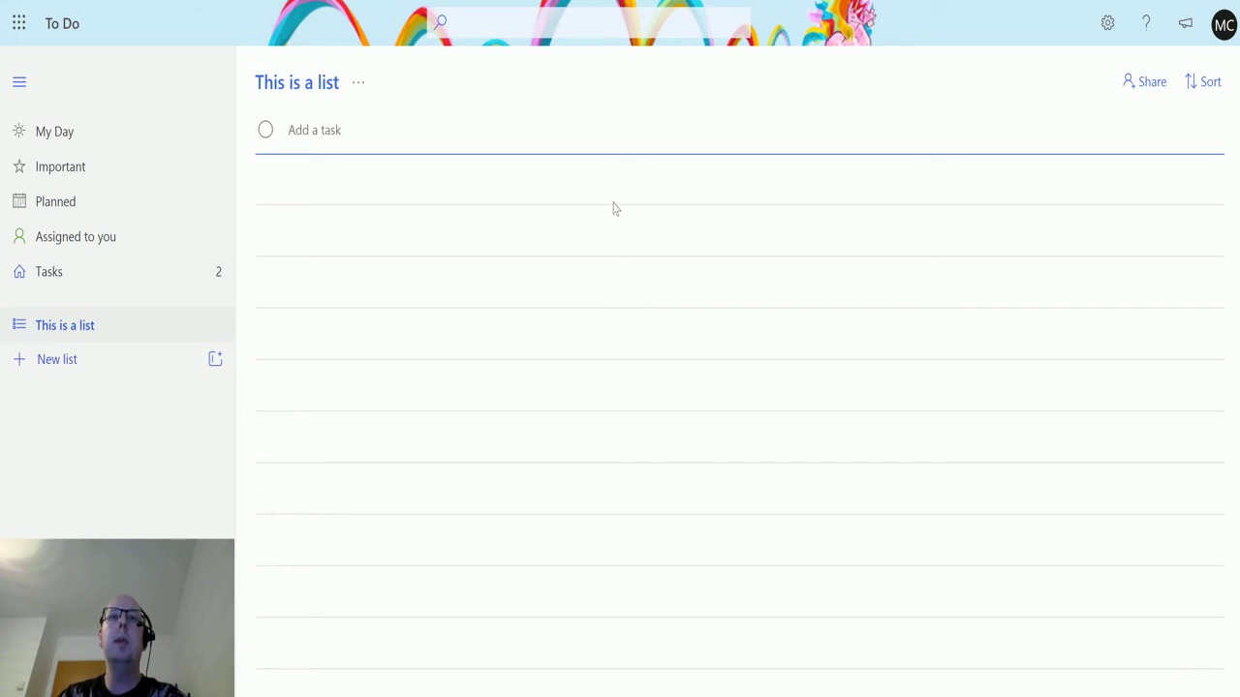
key("F5")
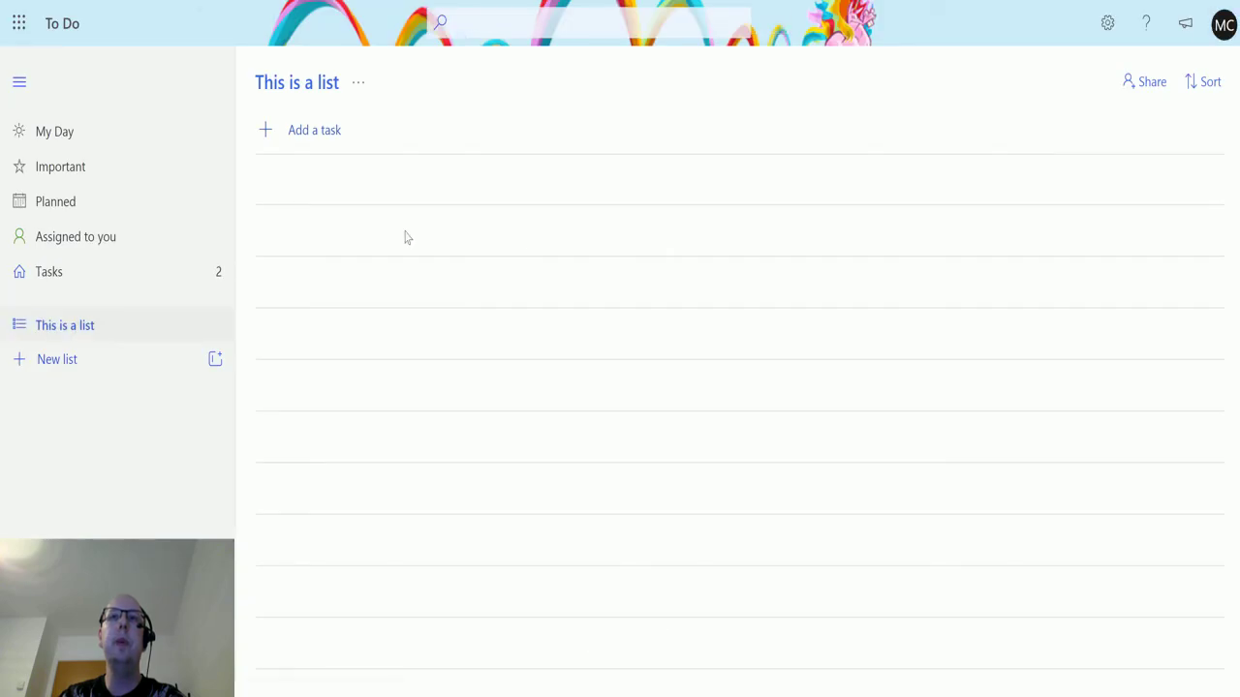
left_click(109, 279)
left_click(121, 324)
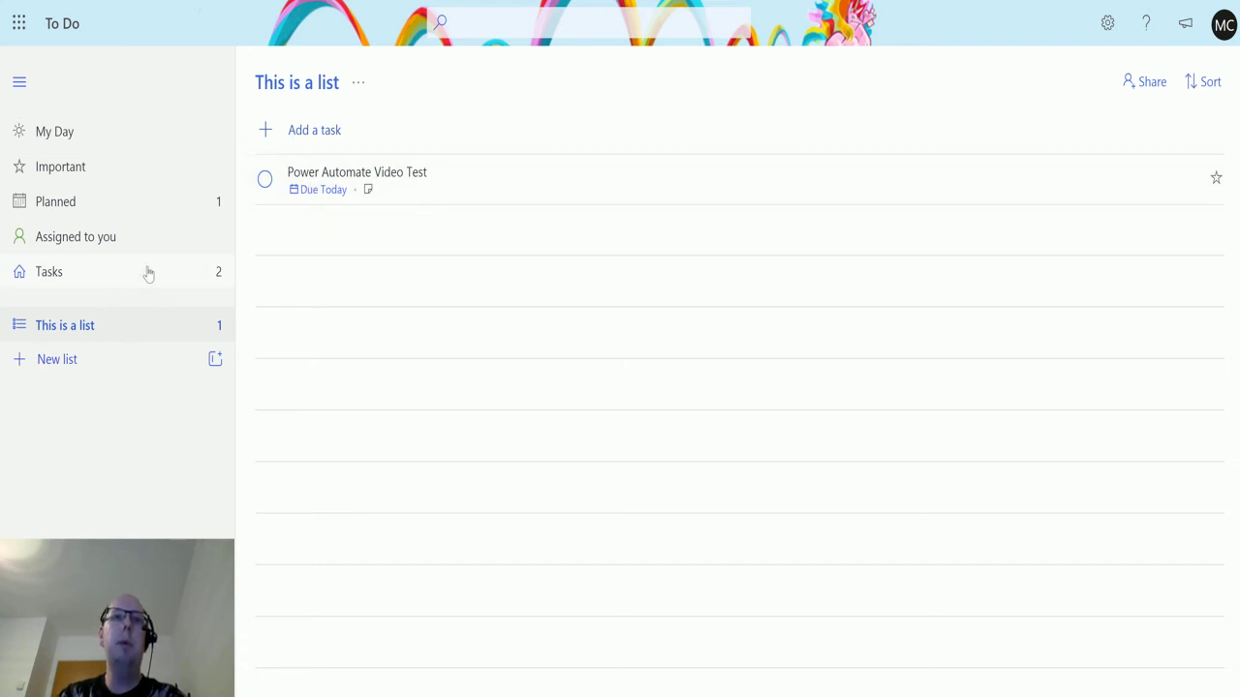
left_click(432, 174)
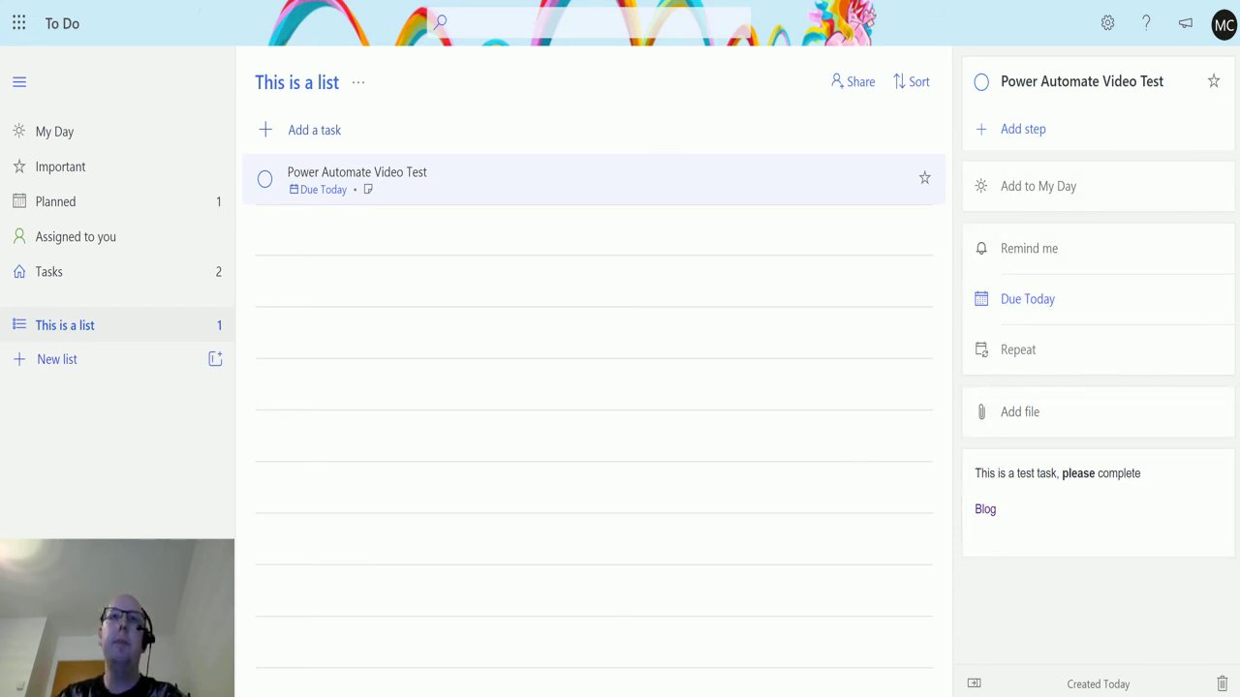
Step: Switch back to Power Automate and compare the run details of Get a to-do with the outputs of Add a to-do (V2)
key("ctrl+Tab")
scroll(803, 262, "down", 9)
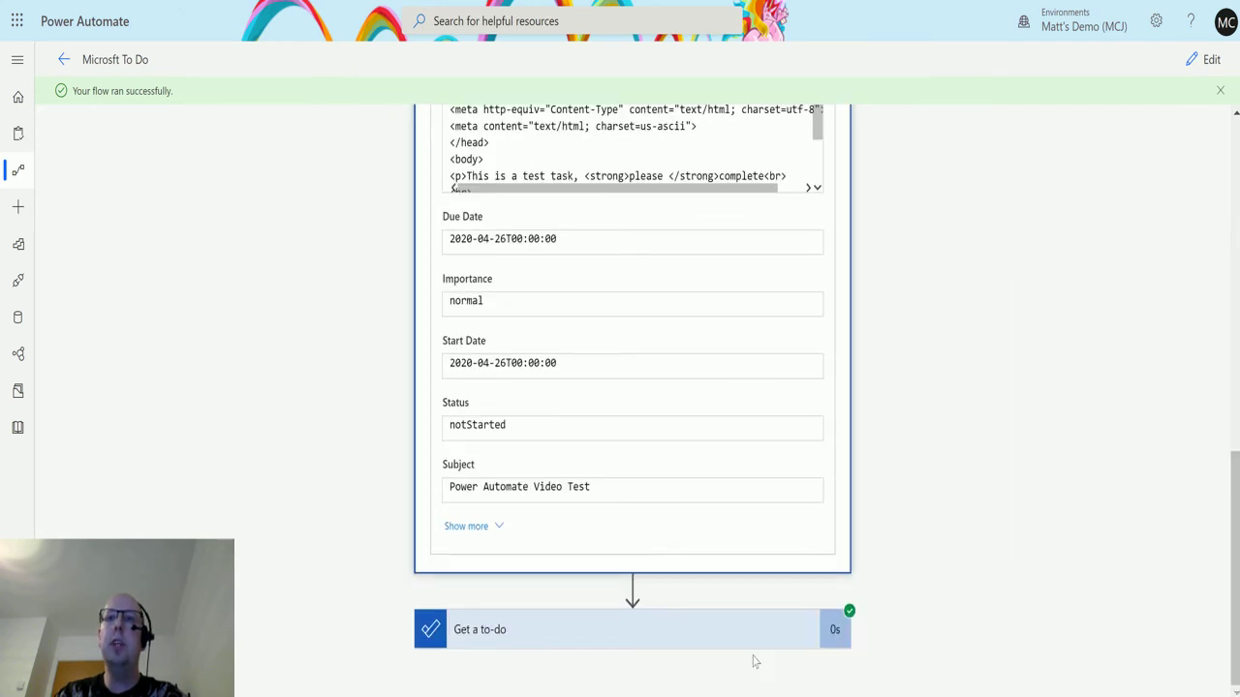
left_click(747, 612)
scroll(842, 354, "down", 3)
scroll(874, 338, "down", 2)
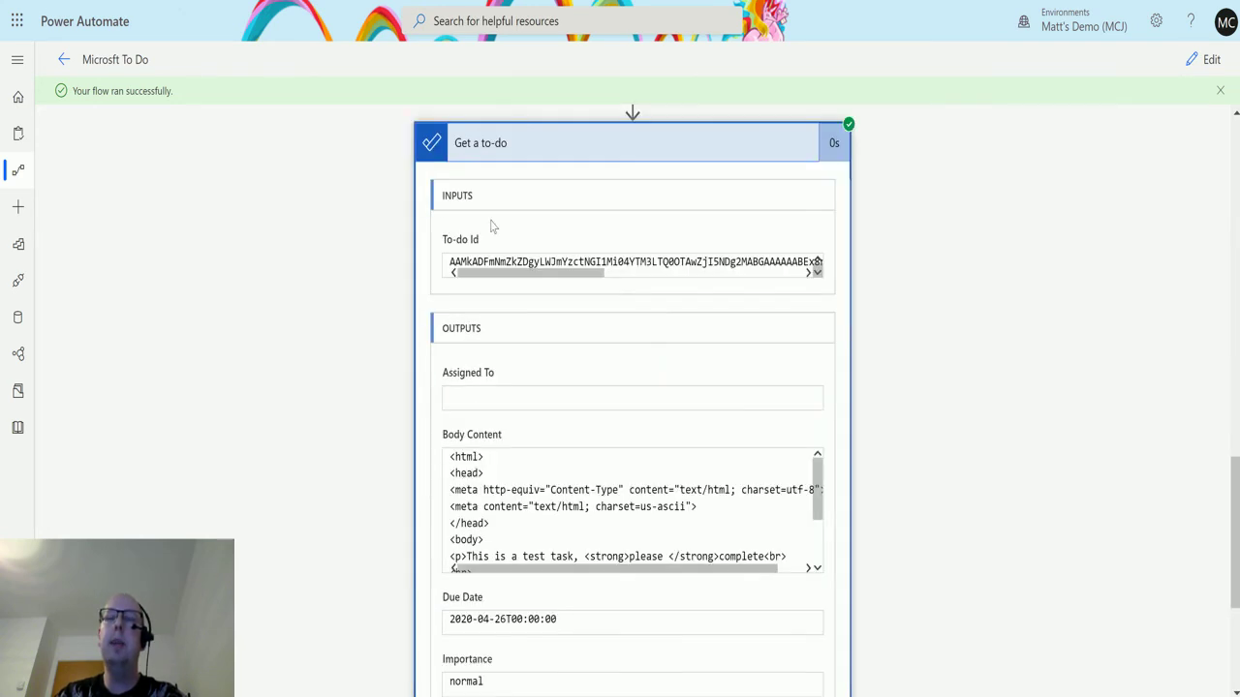
scroll(803, 242, "down", 2)
scroll(803, 243, "up", 2)
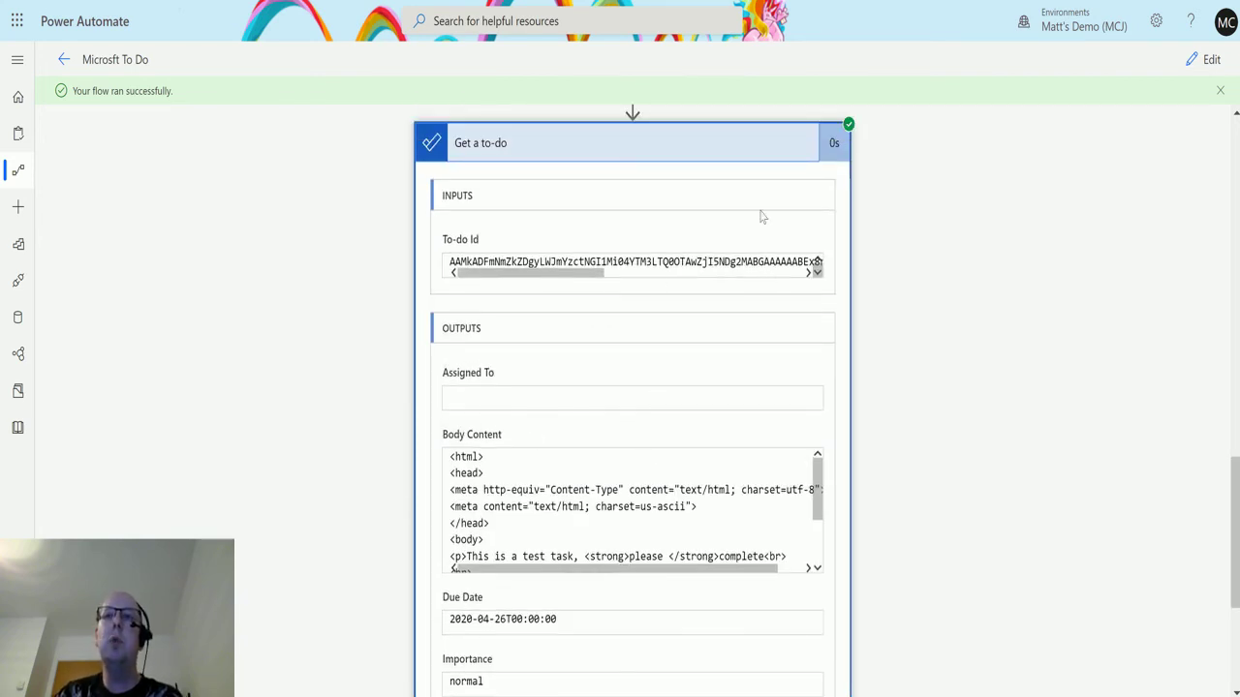
scroll(866, 280, "down", 1)
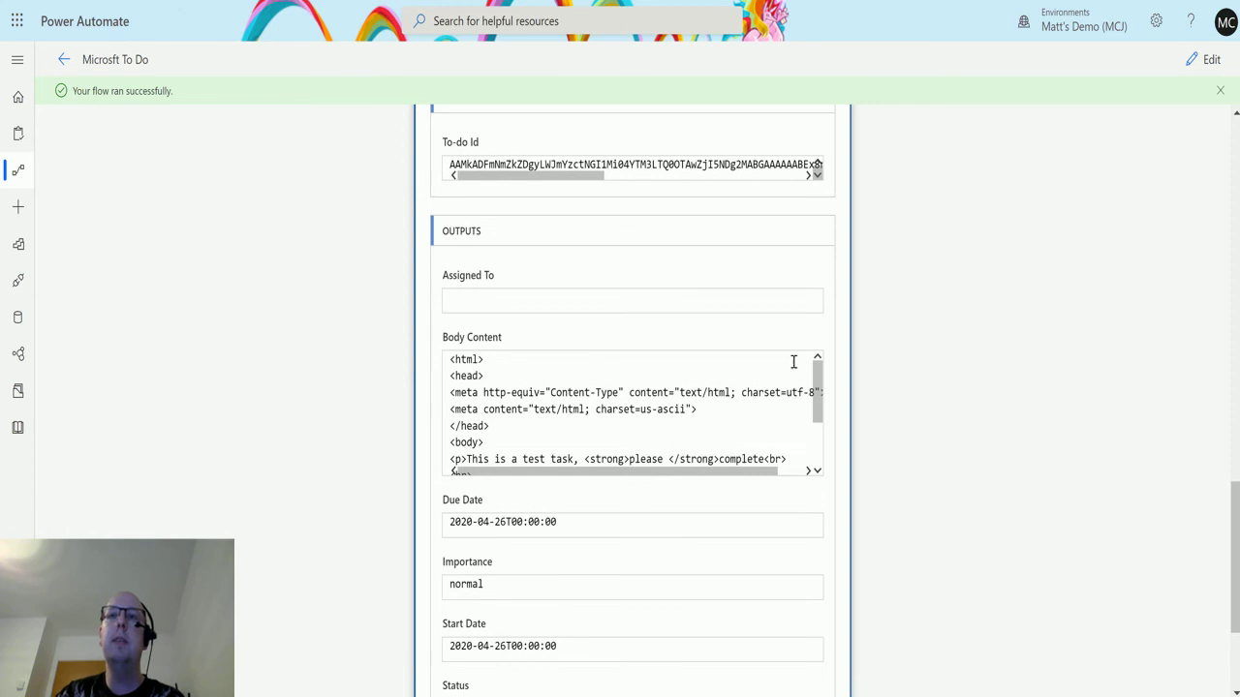
scroll(755, 415, "up", 3)
scroll(786, 406, "down", 3)
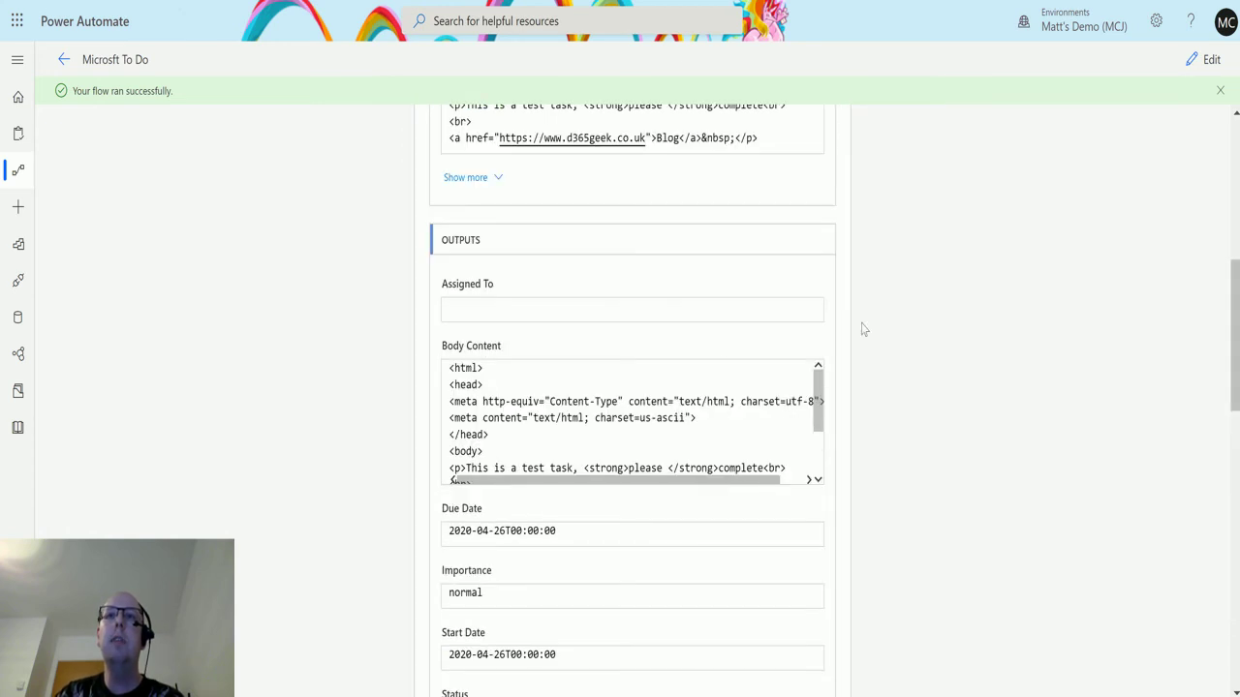
scroll(816, 484, "down", 9)
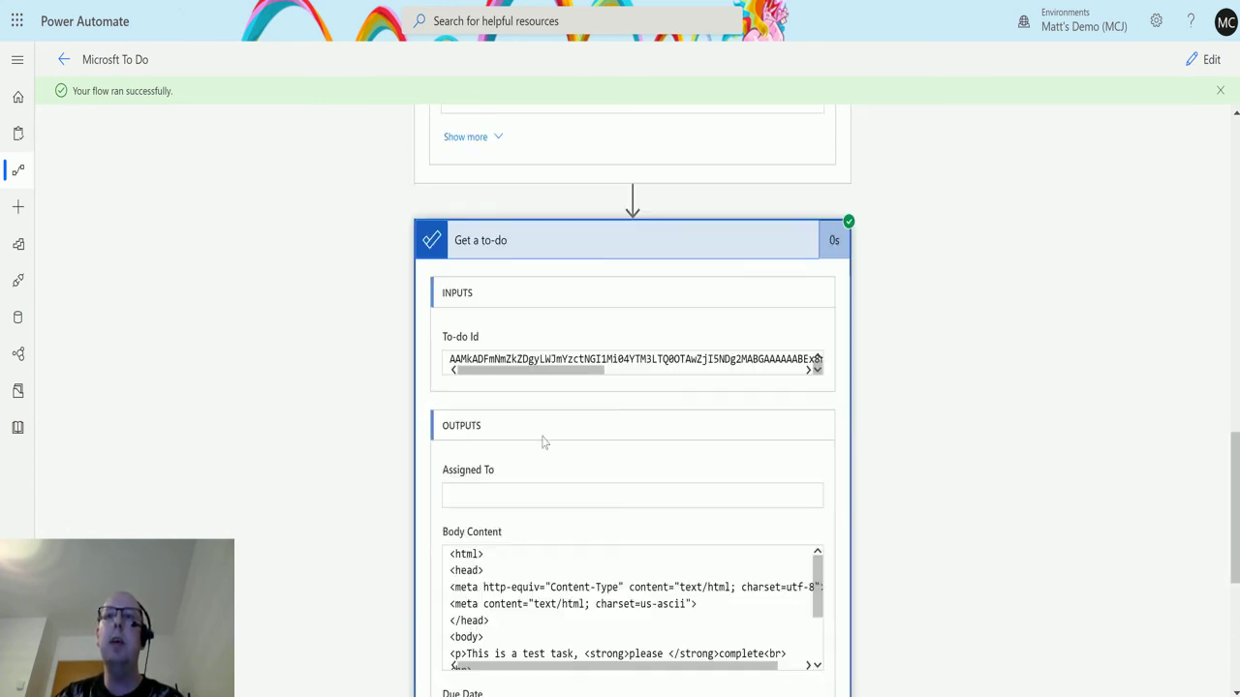
scroll(683, 414, "down", 2)
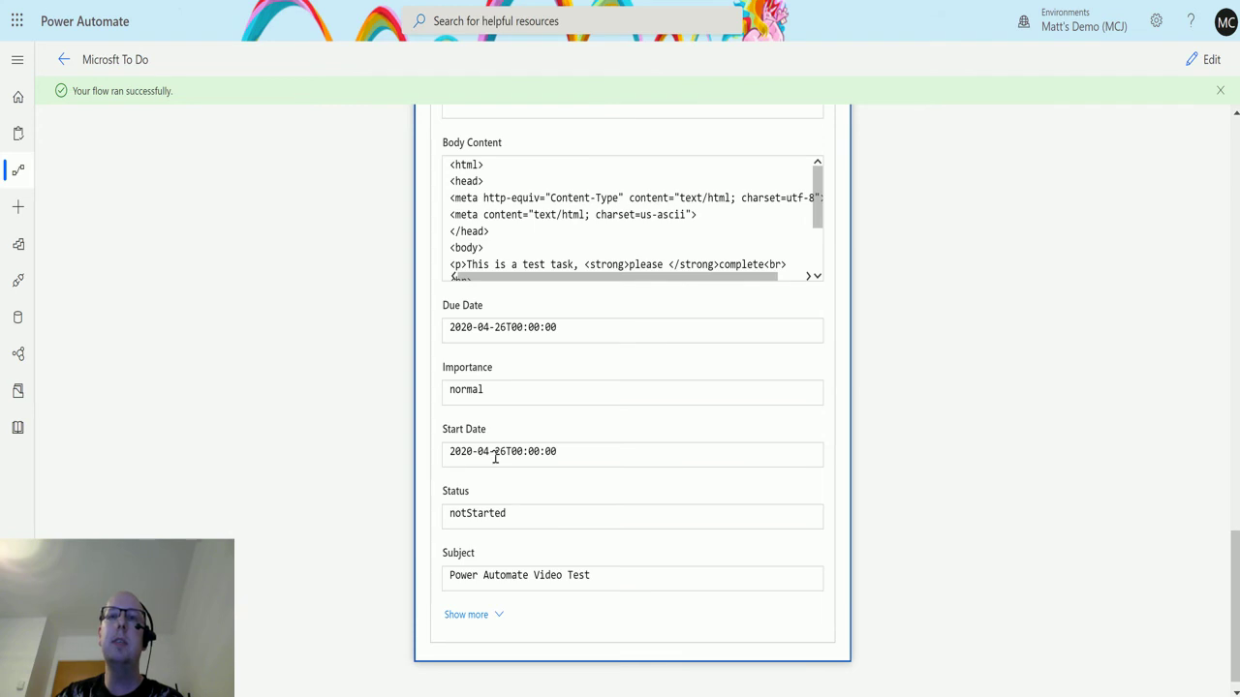
Step: Show the remaining outputs of Get a to-do and examine them, from the Id through to the owner
left_click(499, 616)
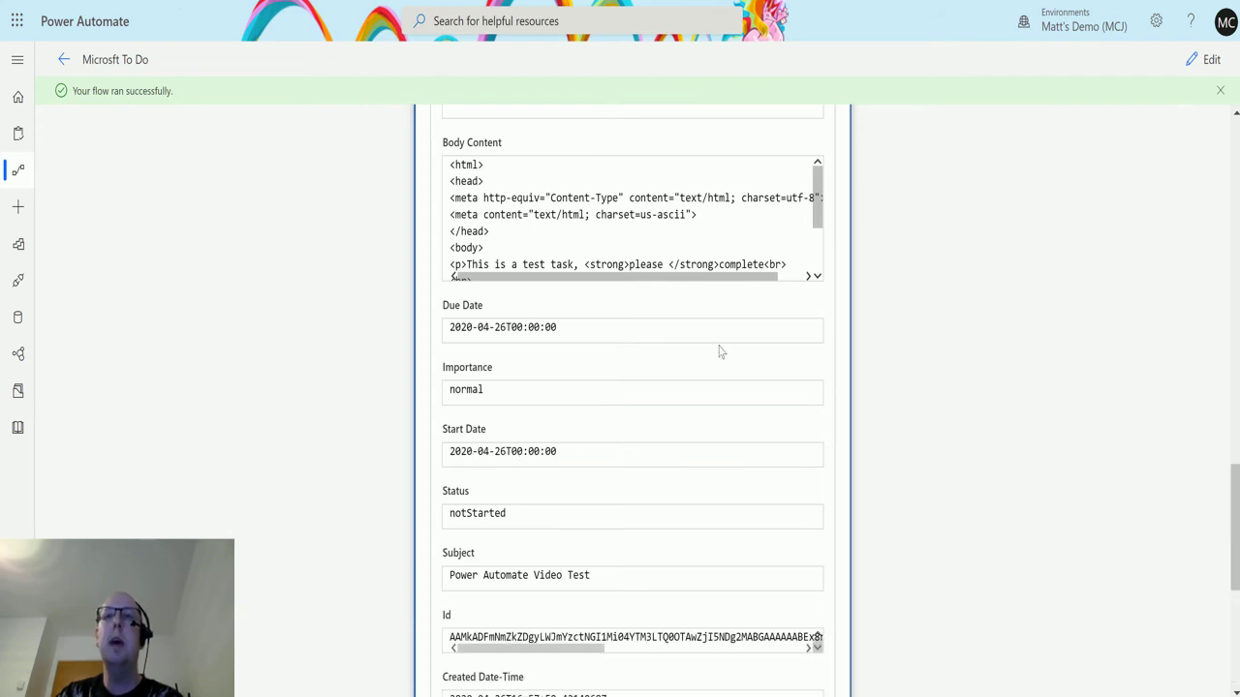
scroll(720, 351, "down", 3)
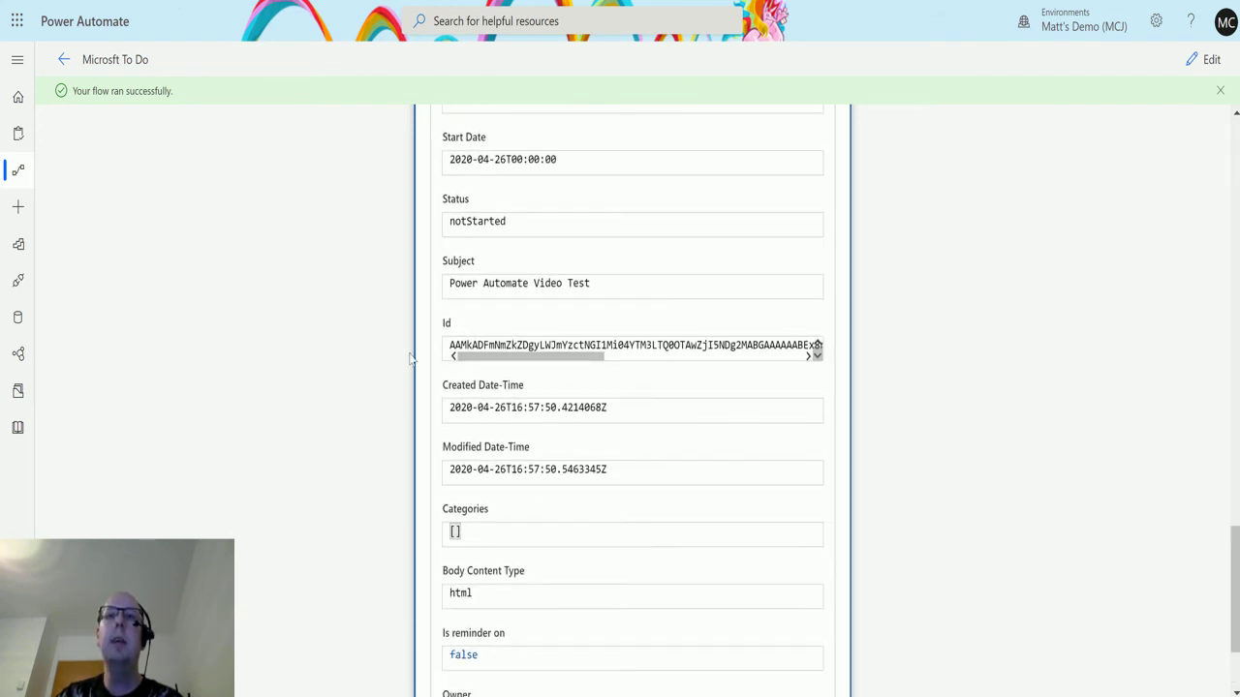
scroll(639, 339, "down", 2)
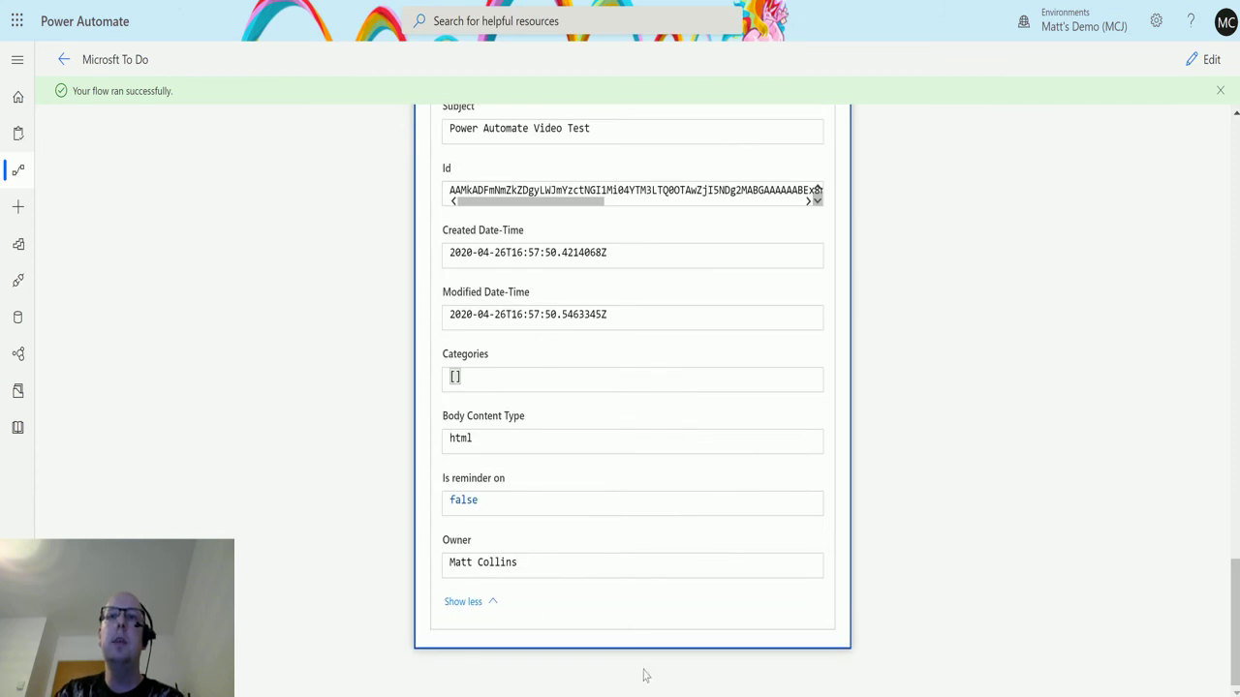
scroll(565, 639, "up", 5)
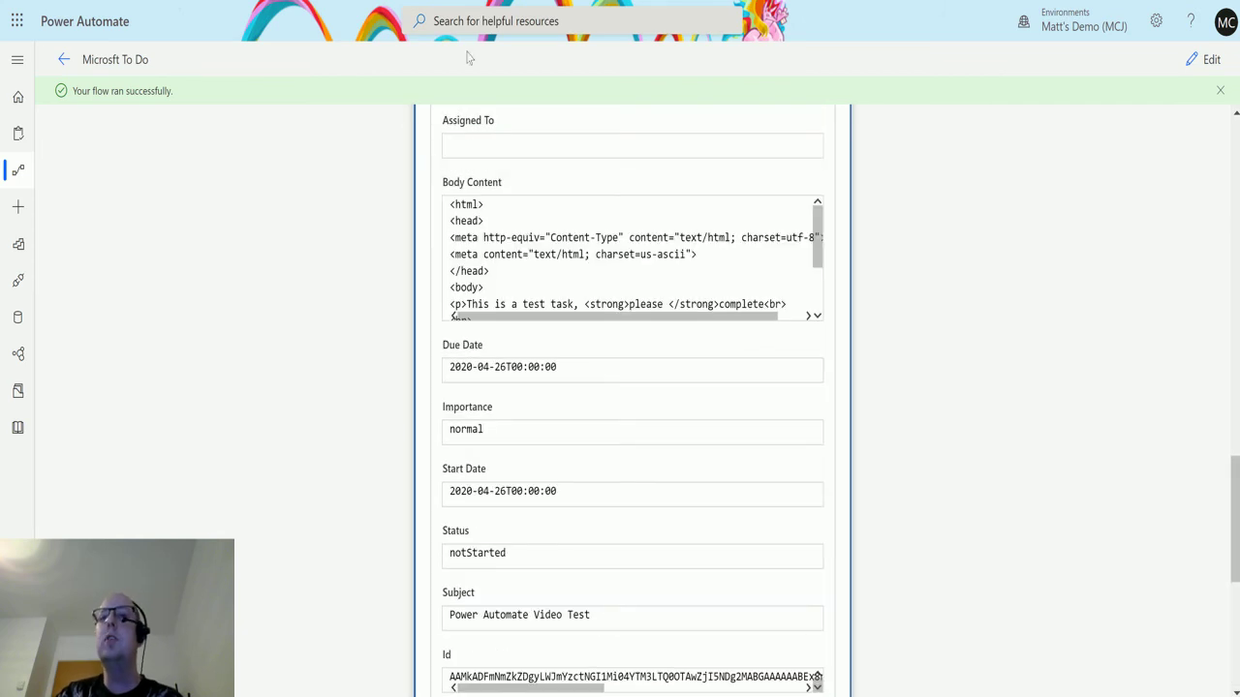
scroll(451, 491, "down", 3)
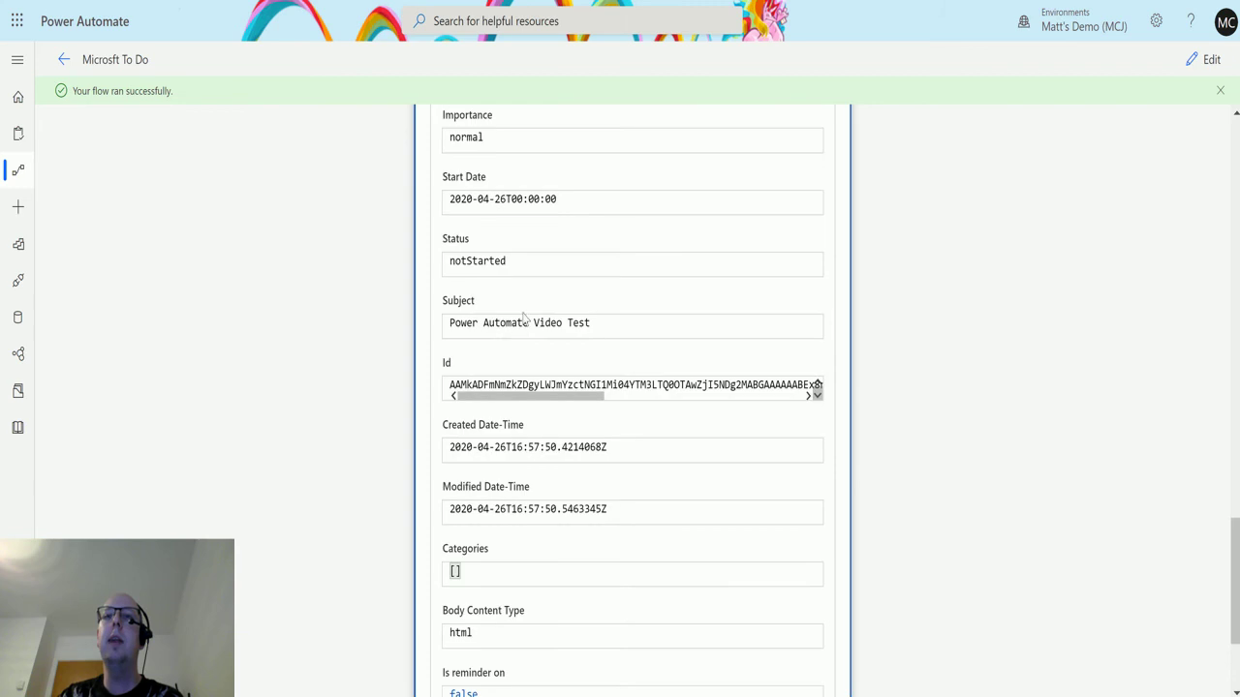
scroll(552, 474, "down", 8)
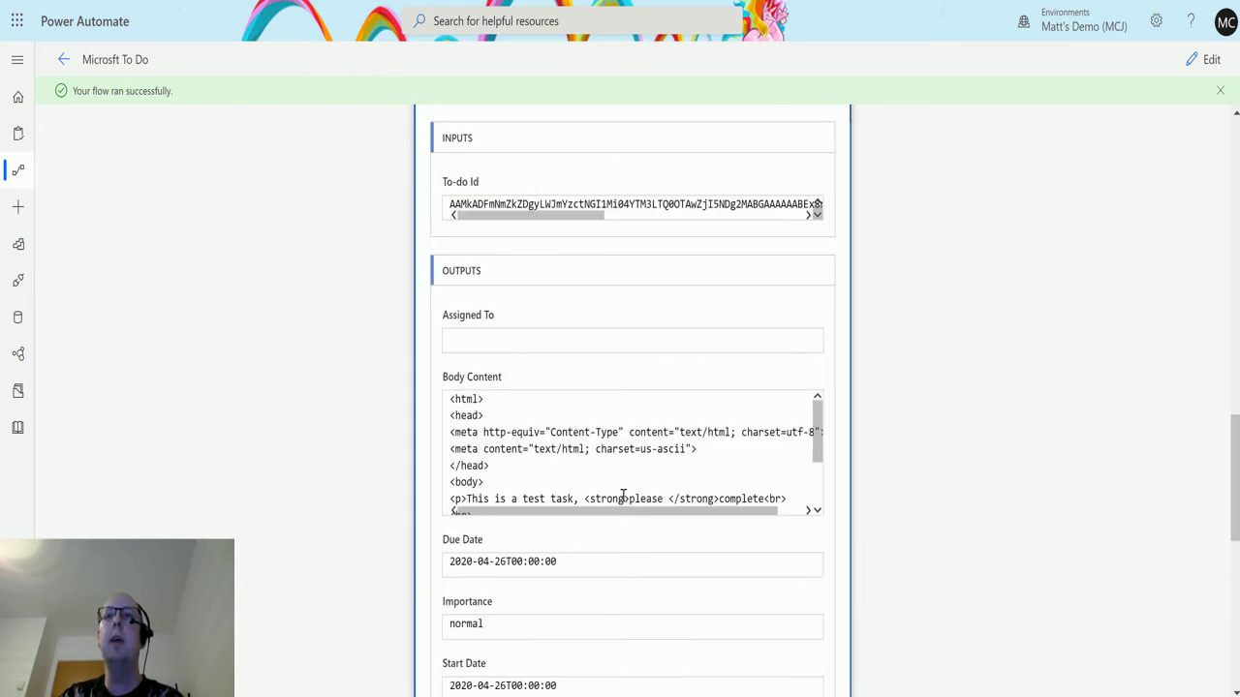
Step: Collapse the run details of the Get a to-do and Add a to-do (V2) actions
scroll(650, 506, "up", 4)
scroll(650, 507, "up", 6)
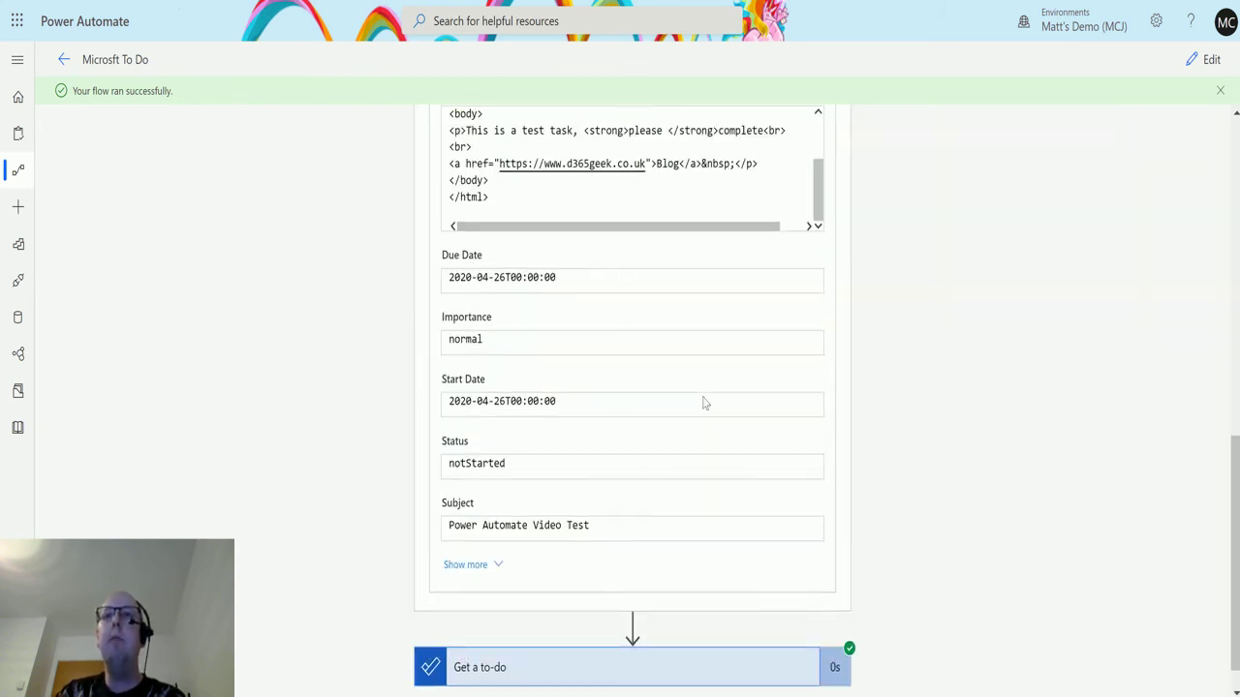
scroll(704, 403, "up", 5)
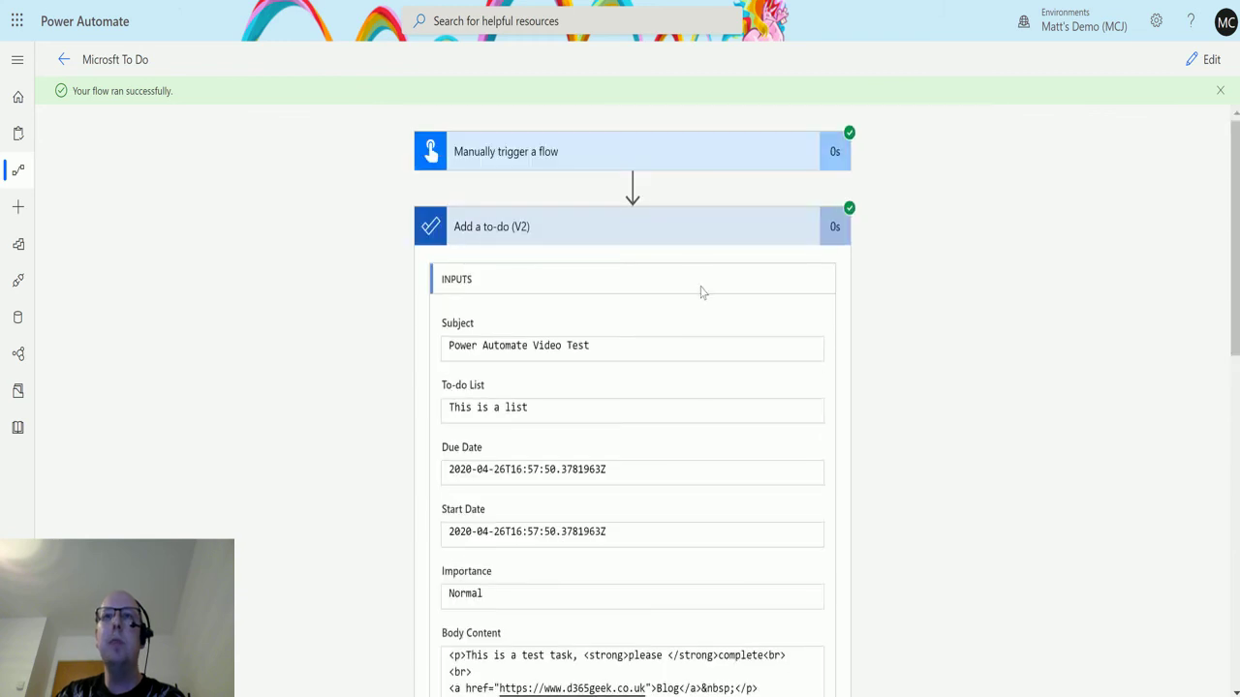
left_click(697, 242)
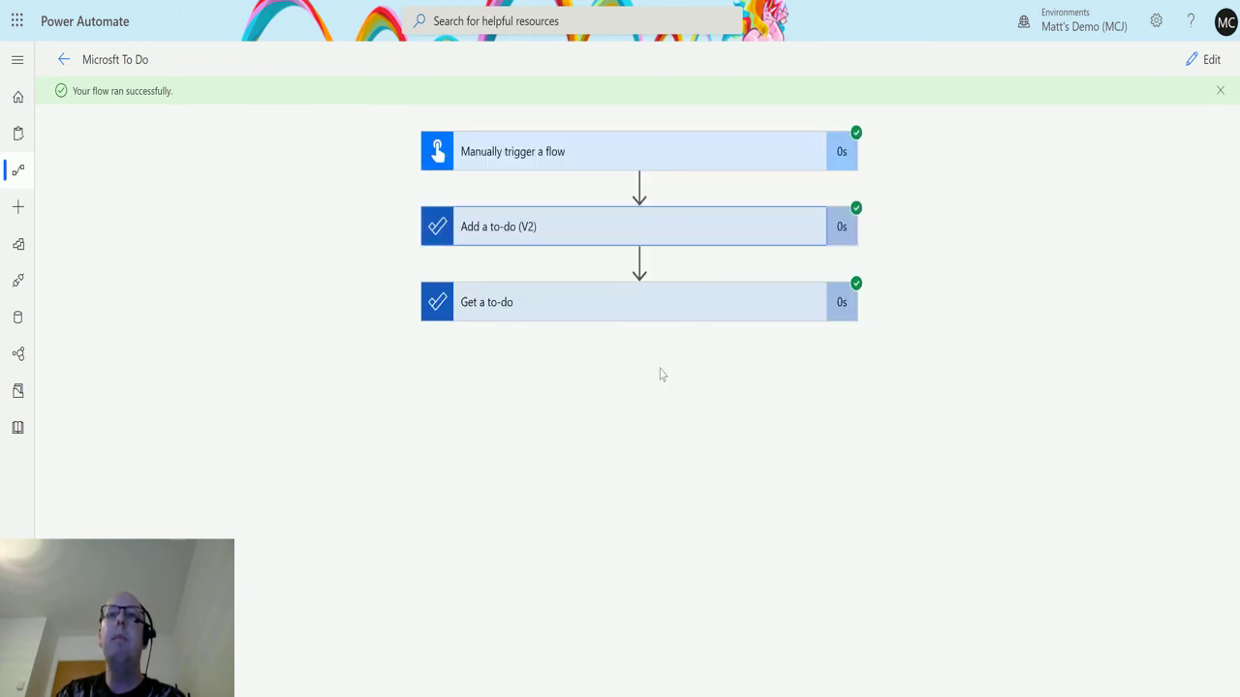